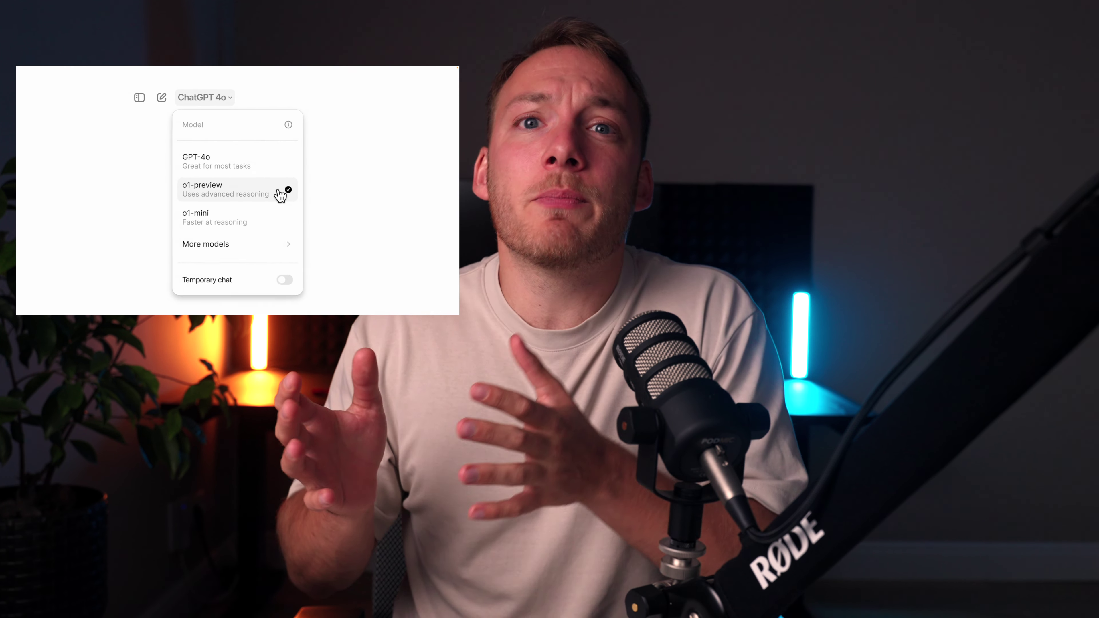
Ask o1-preview for a sentence repeating no letter and expand its 39-second reasoning
left_click(282, 192)
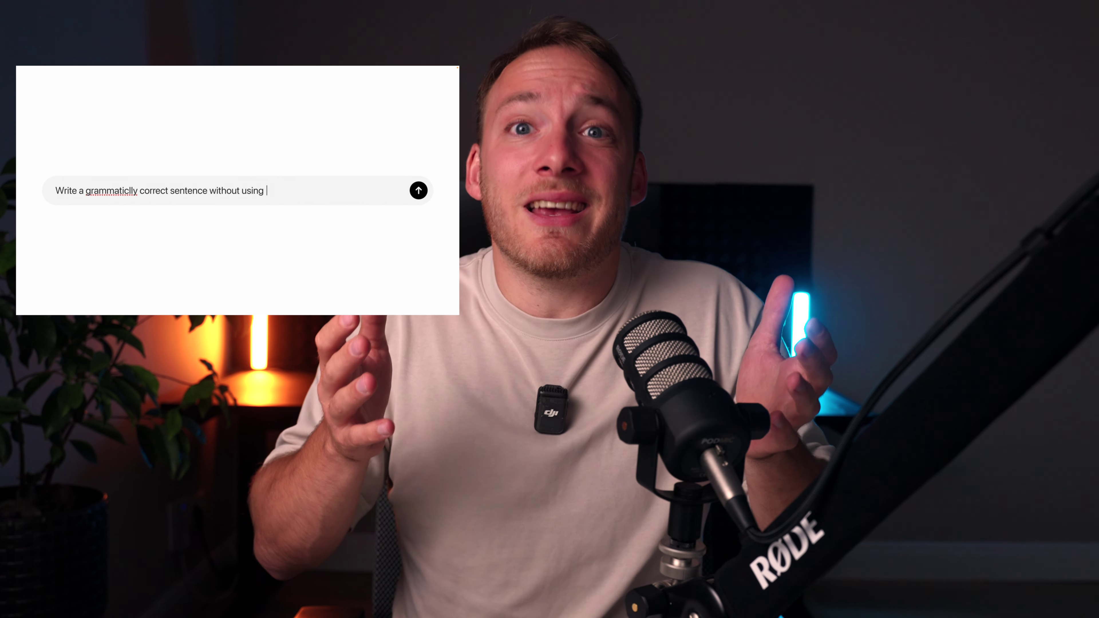
type("nce.")
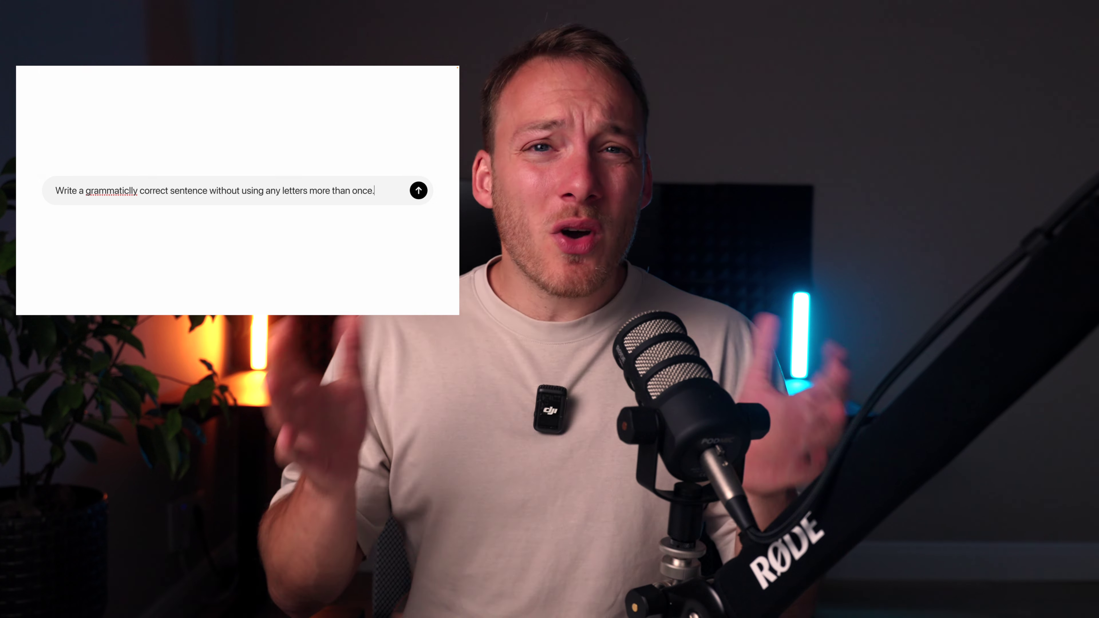
key("Return")
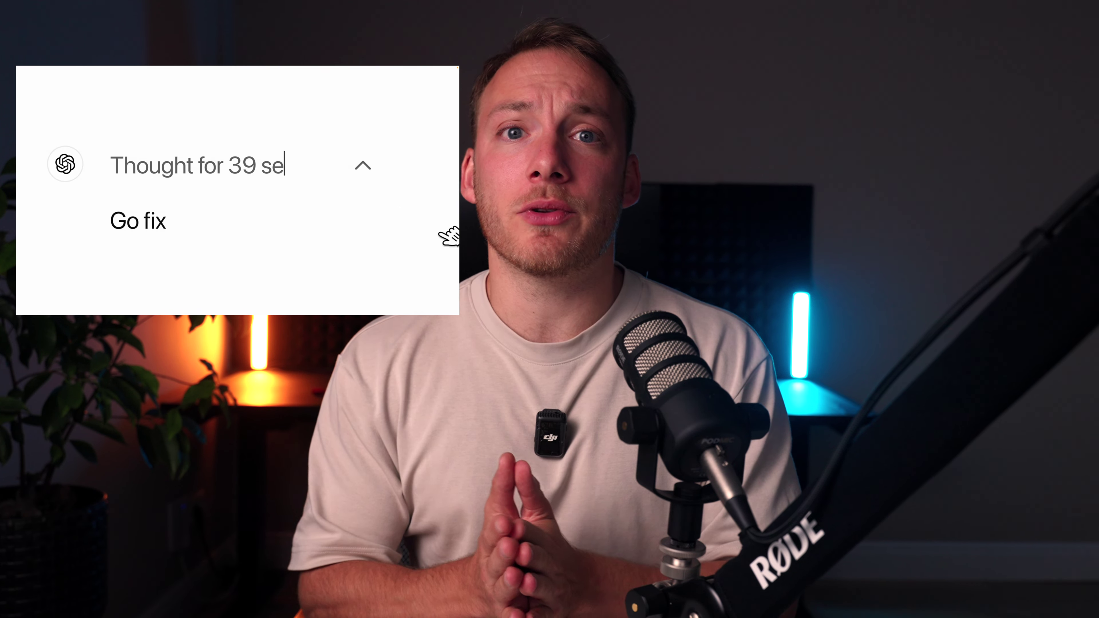
left_click(364, 163)
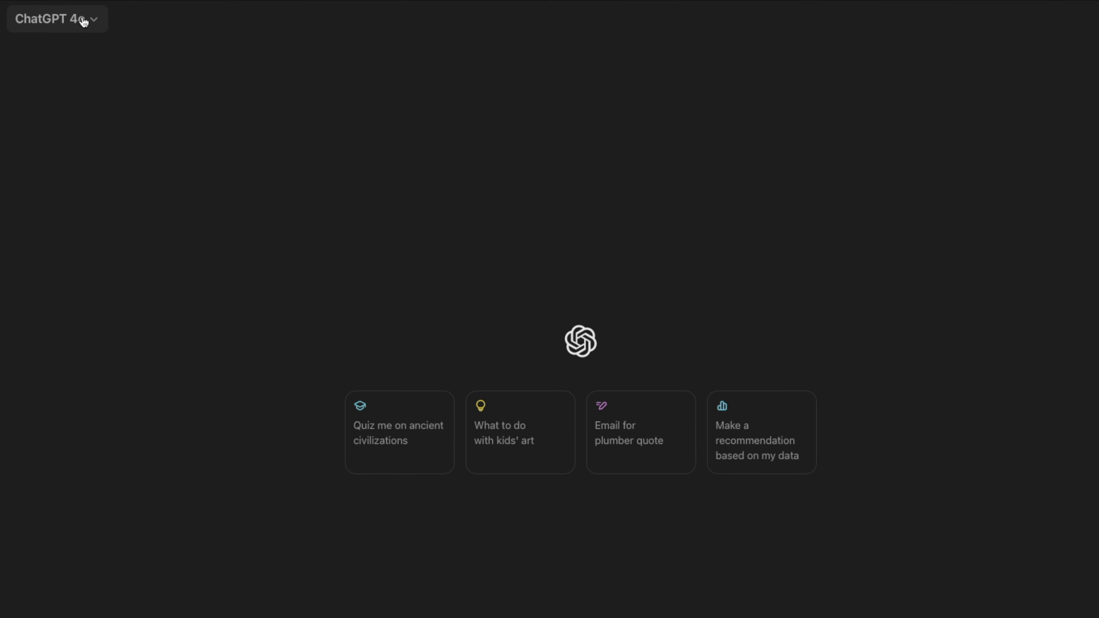
Switch the chat model from ChatGPT 4o to o1-preview
left_click(94, 22)
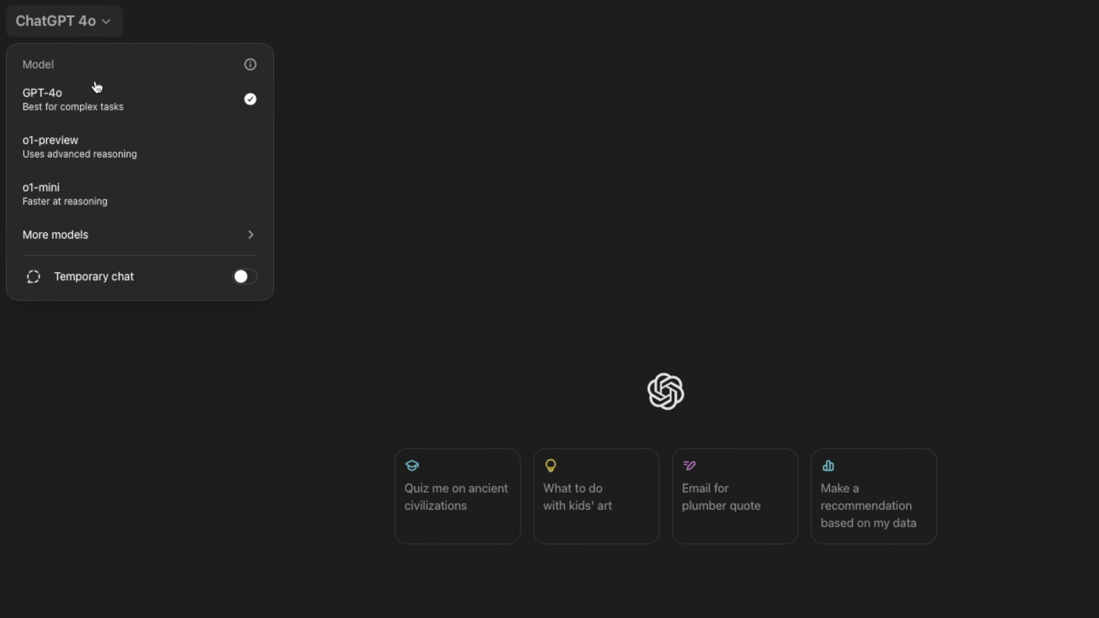
left_click(103, 159)
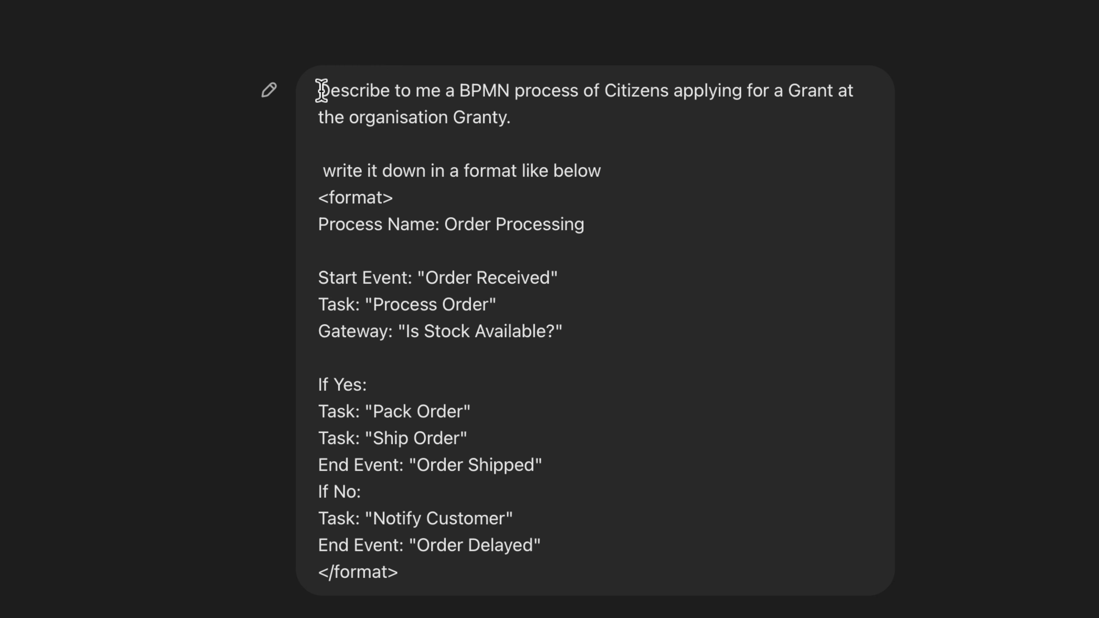
left_click_drag(320, 90, 503, 90)
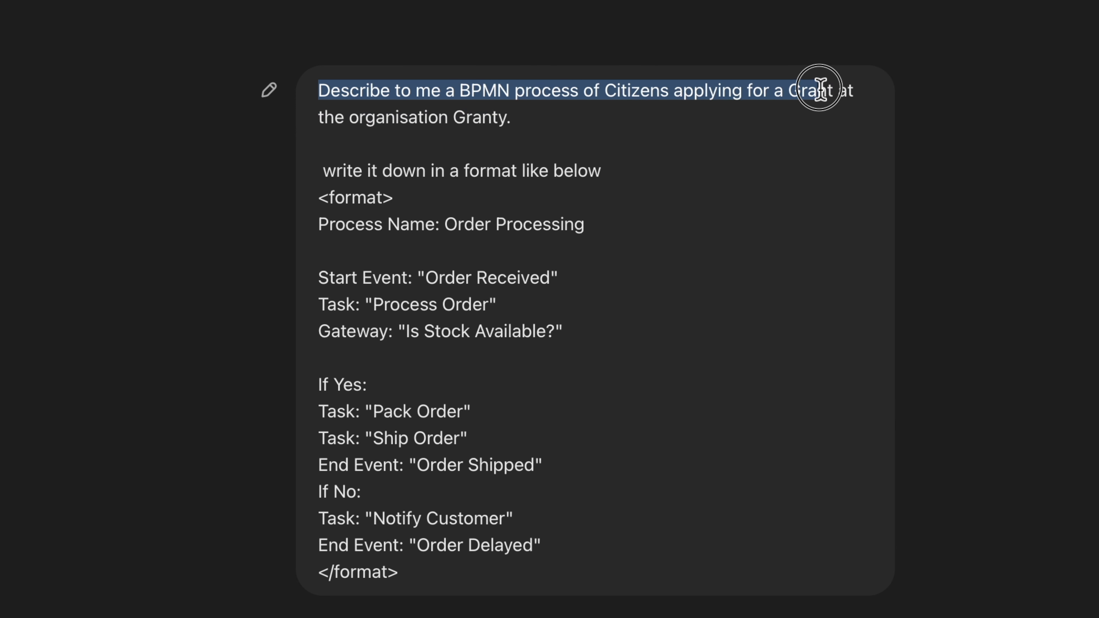
left_click_drag(850, 91, 603, 113)
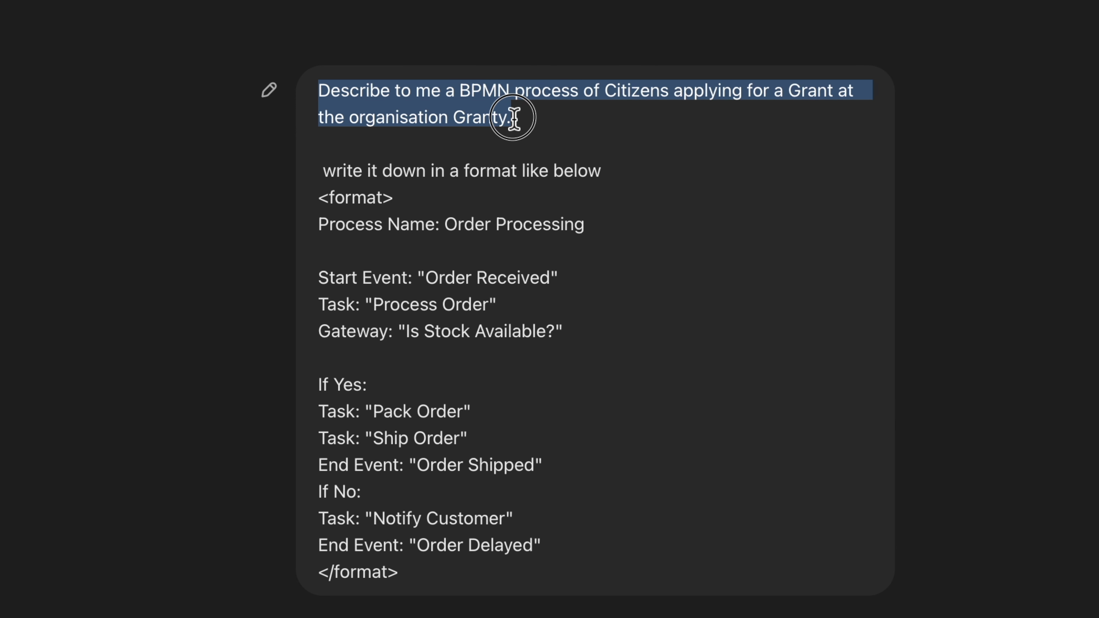
left_click(321, 170)
left_click_drag(320, 169, 573, 166)
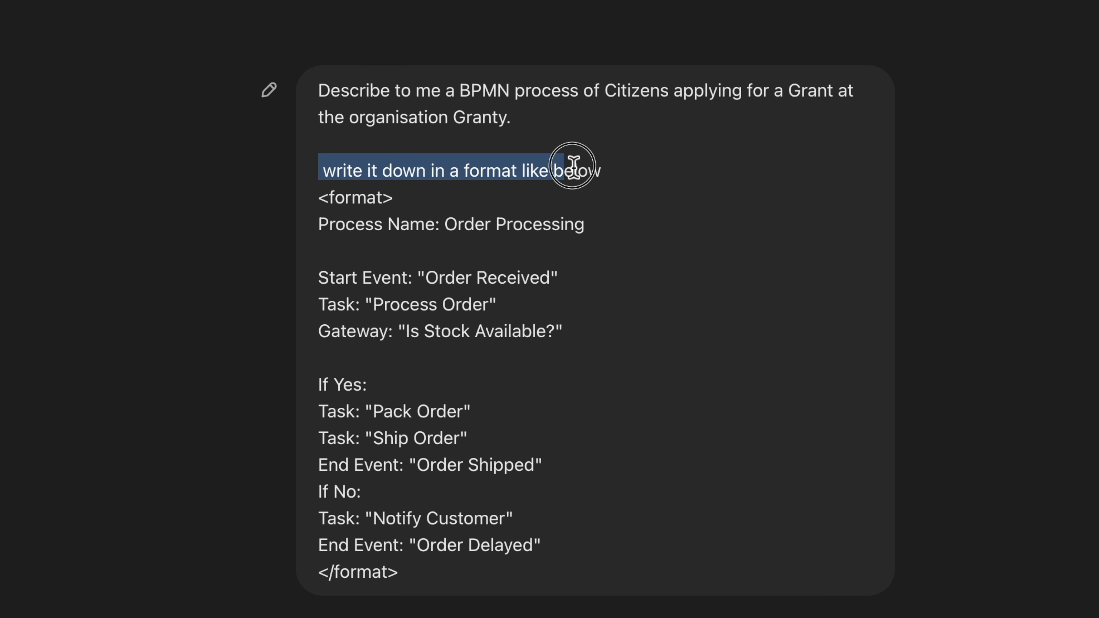
left_click_drag(321, 199, 370, 199)
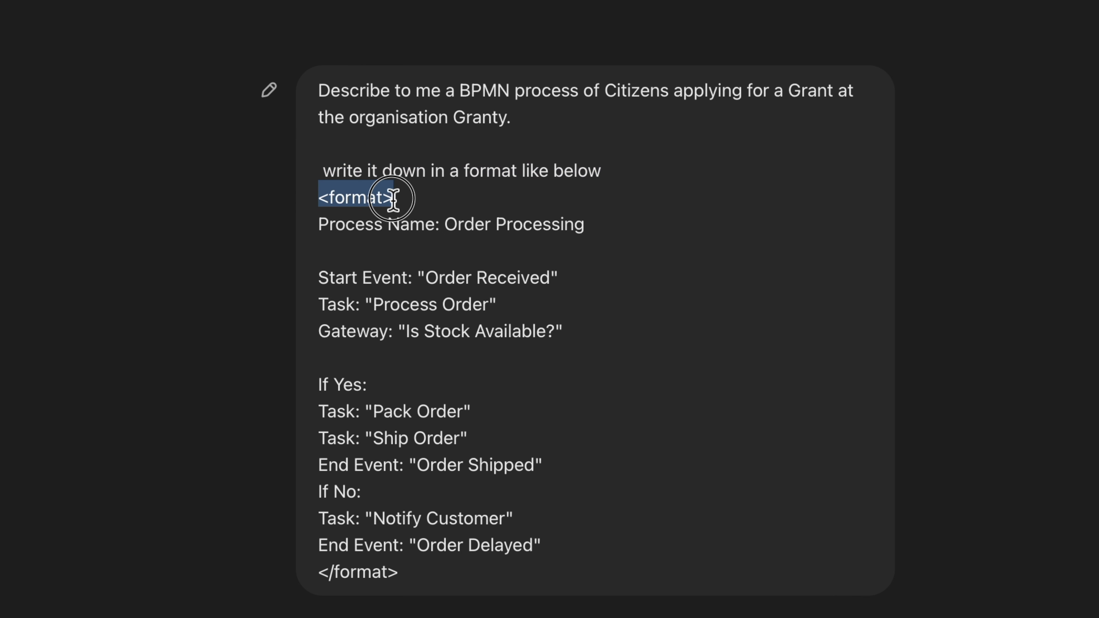
left_click_drag(326, 580, 409, 572)
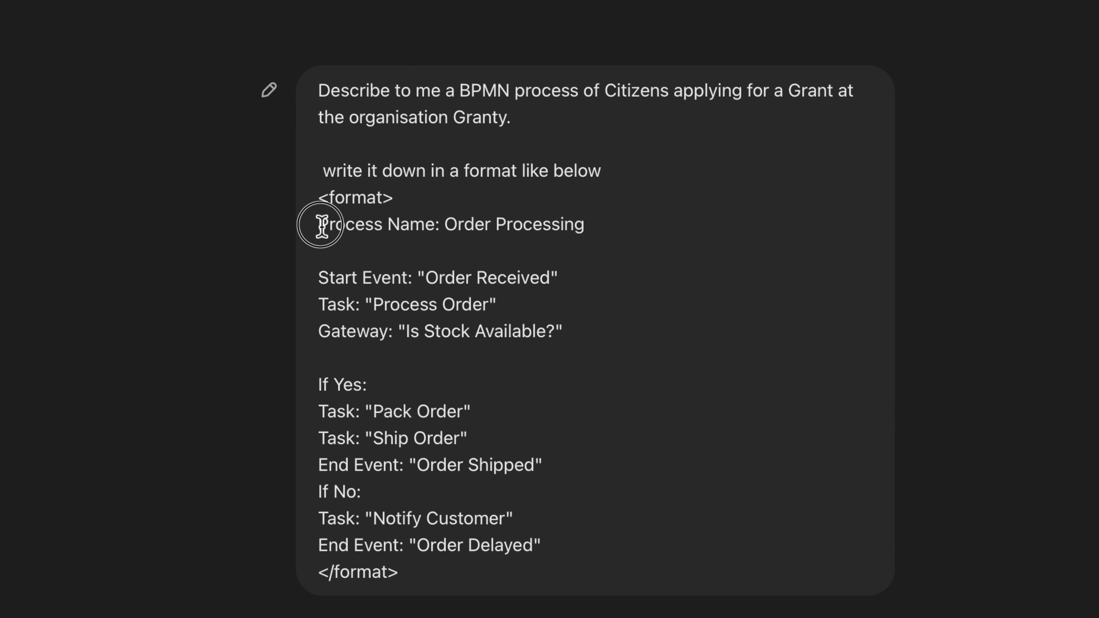
left_click_drag(321, 225, 540, 225)
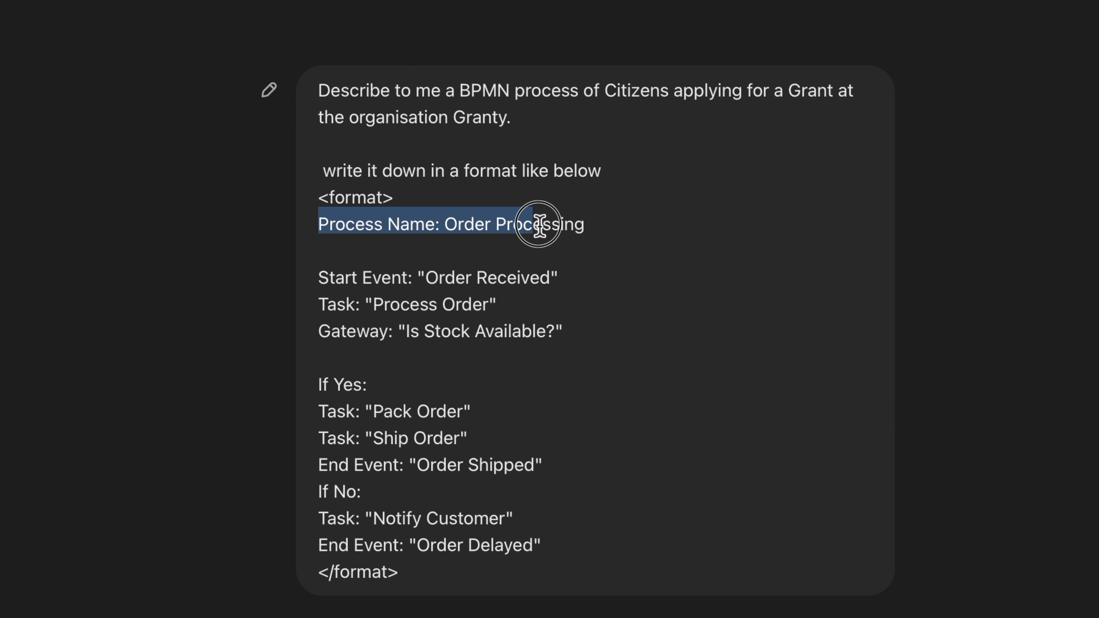
left_click_drag(319, 276, 561, 544)
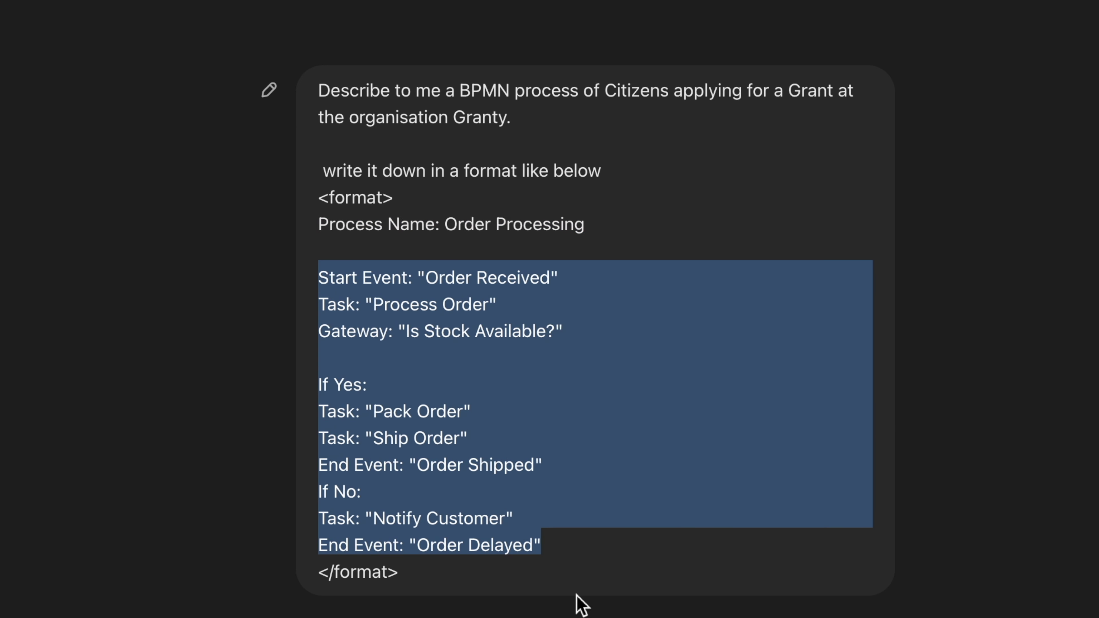
left_click(557, 548)
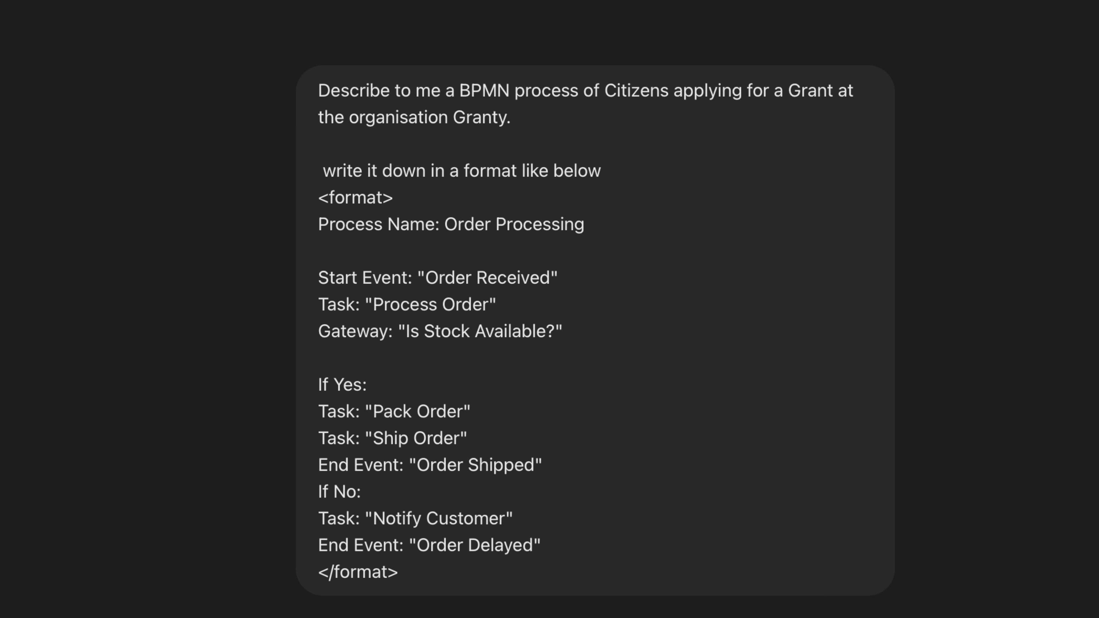
scroll(136, 170, "down", 10)
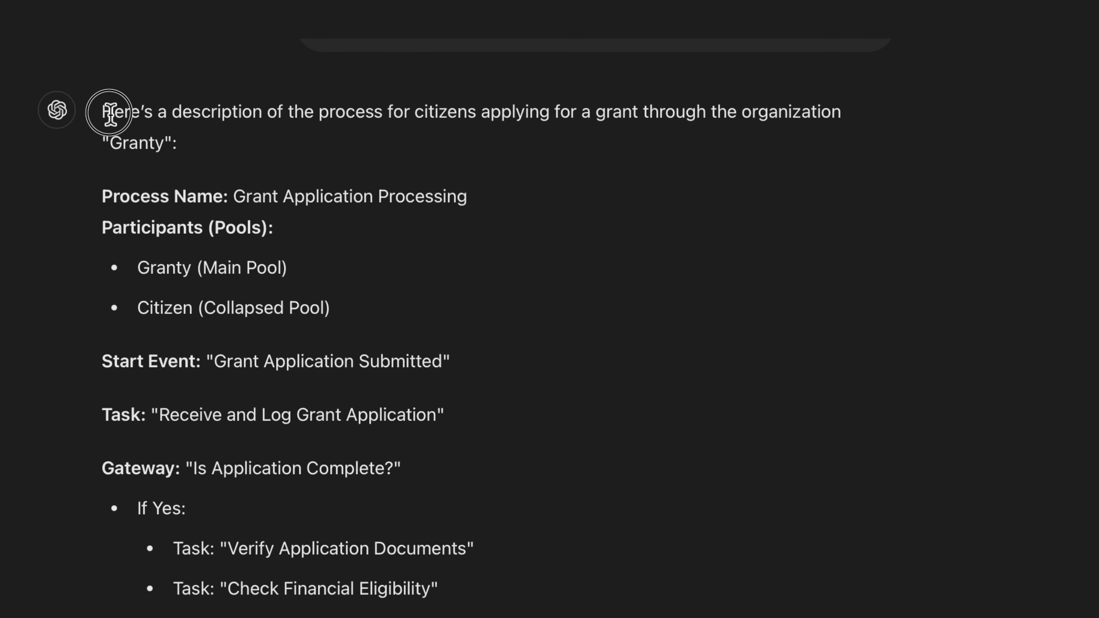
left_click_drag(110, 114, 297, 112)
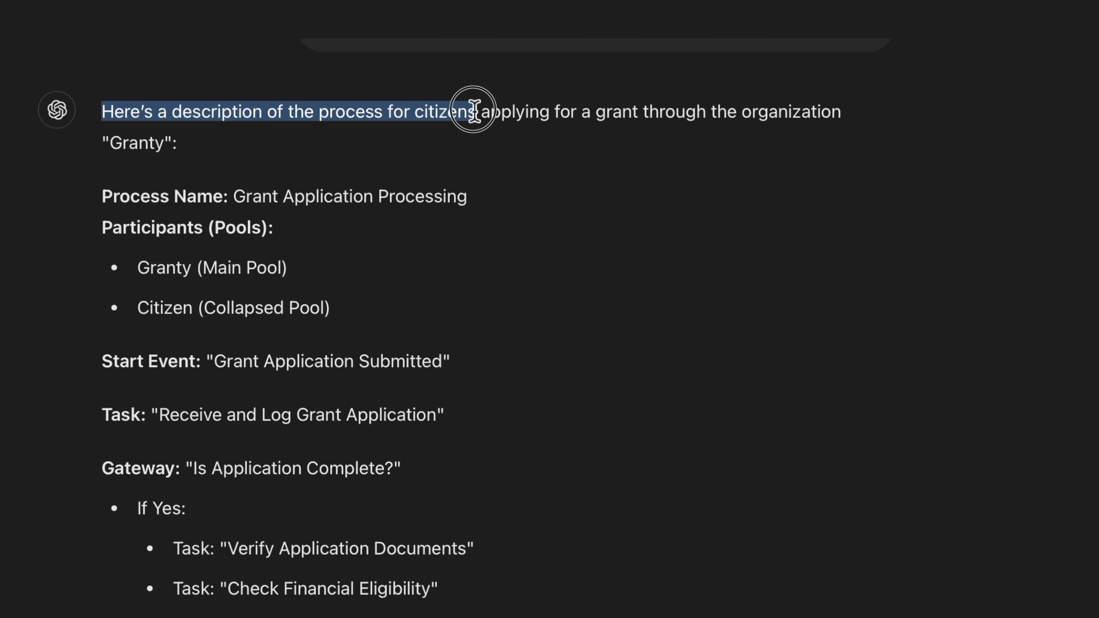
left_click_drag(555, 112, 801, 130)
left_click_drag(103, 197, 460, 194)
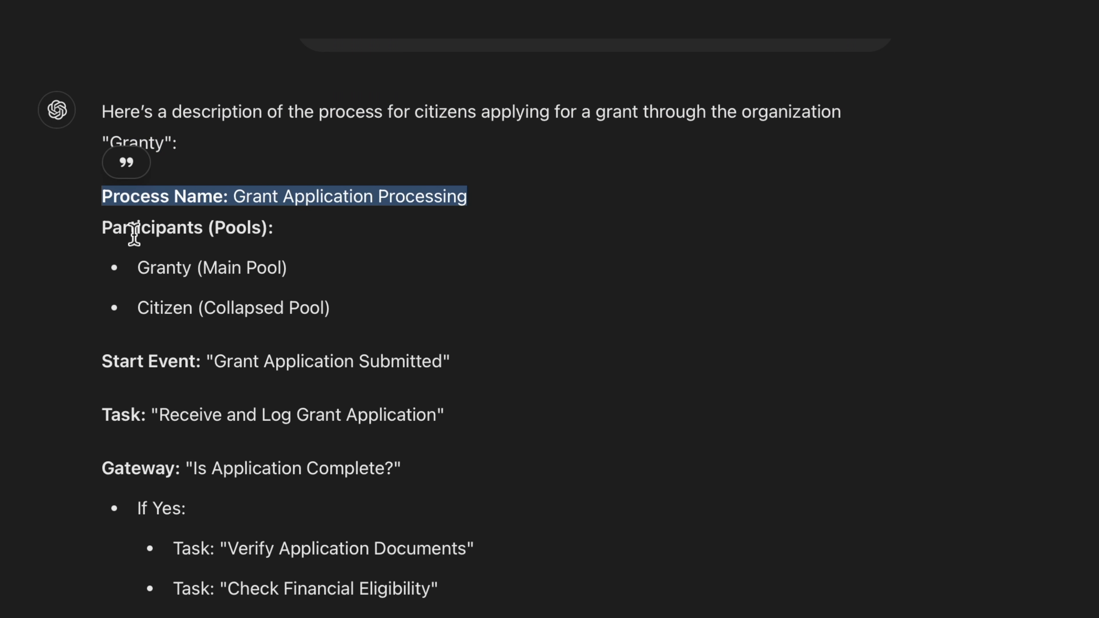
left_click_drag(98, 232, 267, 228)
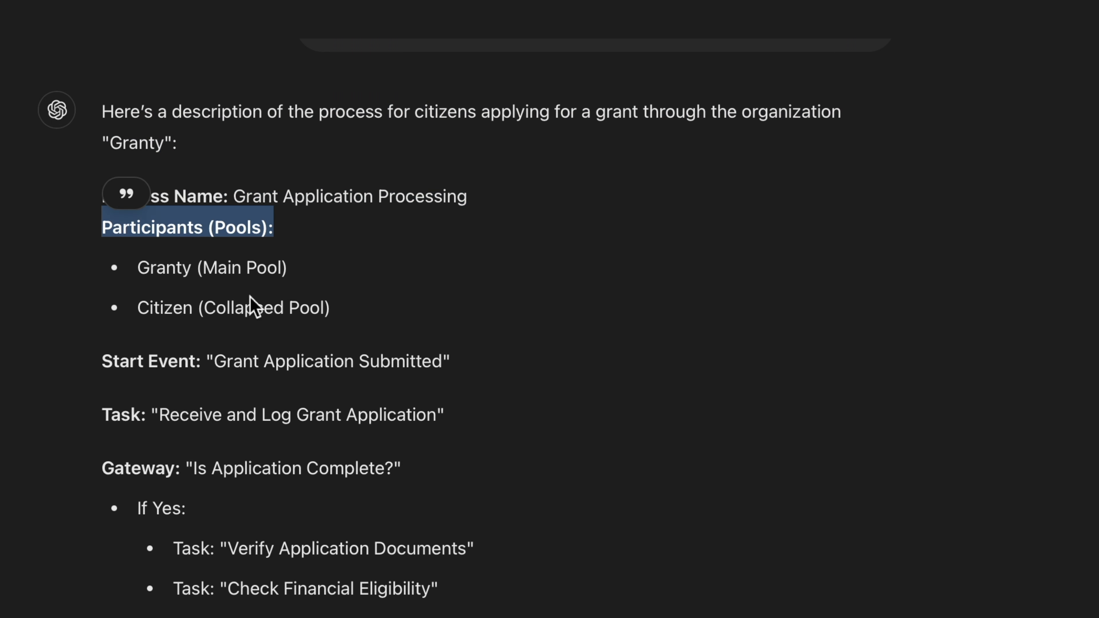
left_click(98, 363)
left_click_drag(111, 416, 412, 416)
left_click_drag(111, 474, 344, 470)
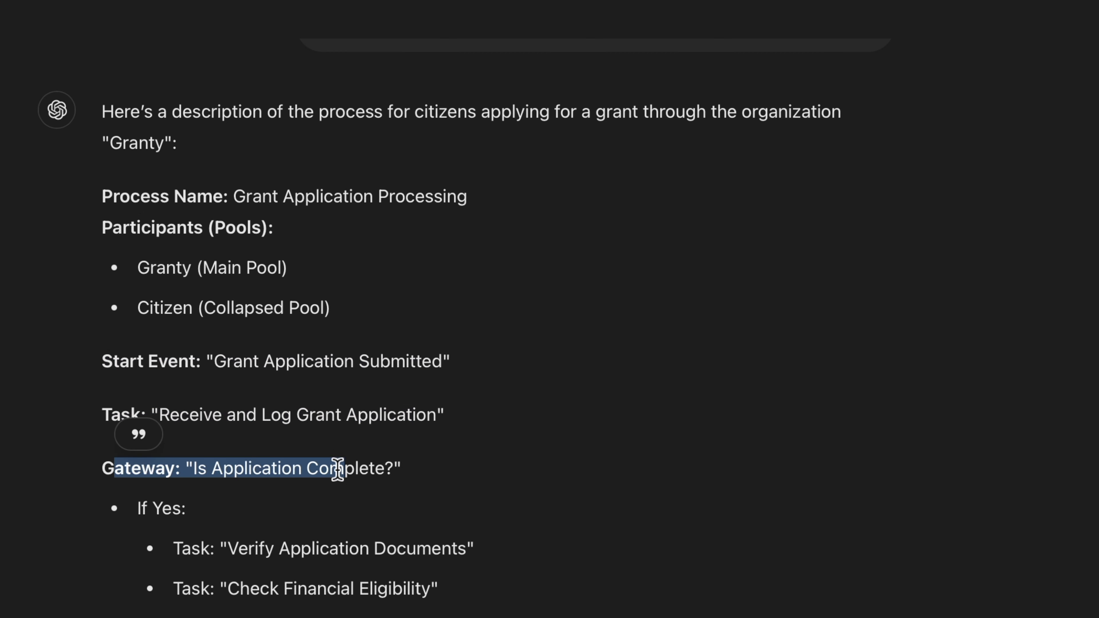
scroll(311, 481, "down", 4)
scroll(185, 401, "down", 1)
scroll(185, 400, "down", 8)
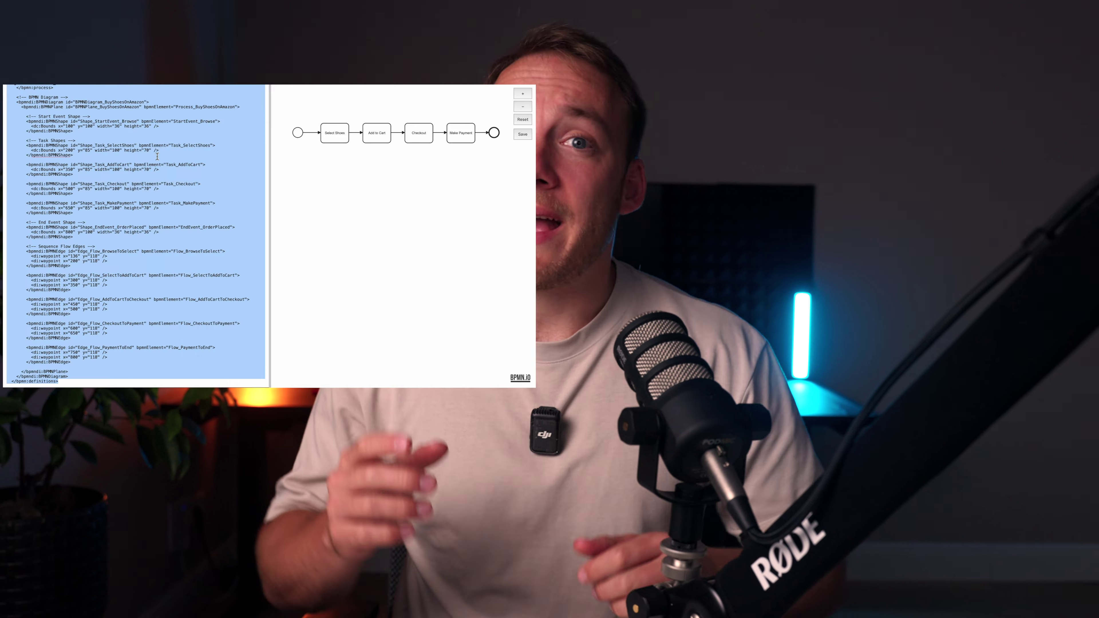
Paste the BPMN XML into the renderer, then start a new chat on o1-preview
key("ctrl+v")
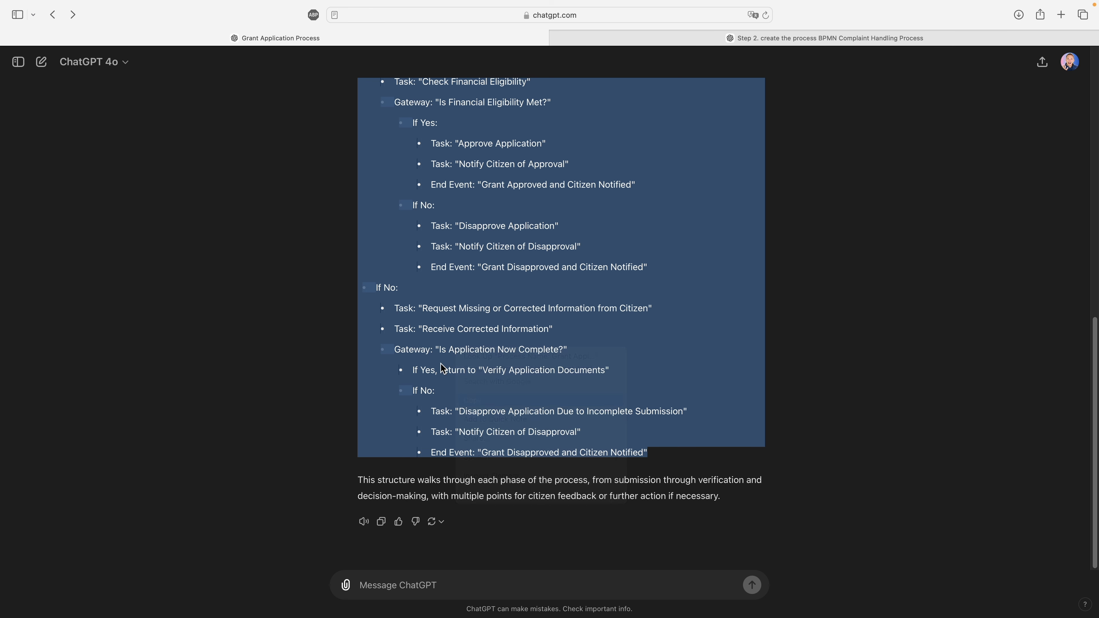
left_click(41, 65)
left_click(115, 63)
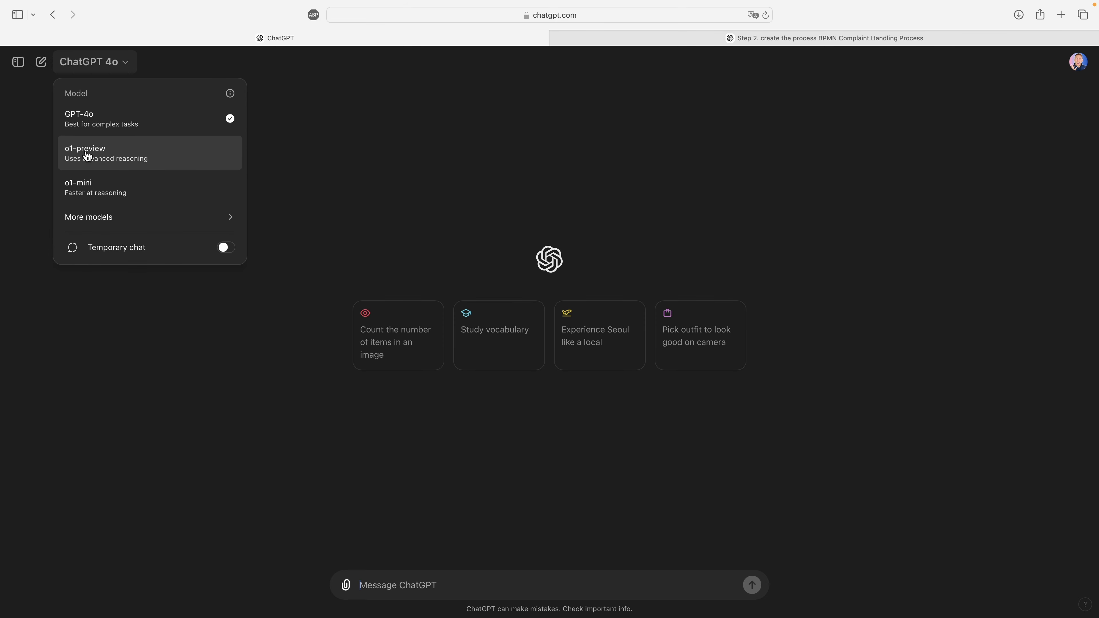
left_click(115, 160)
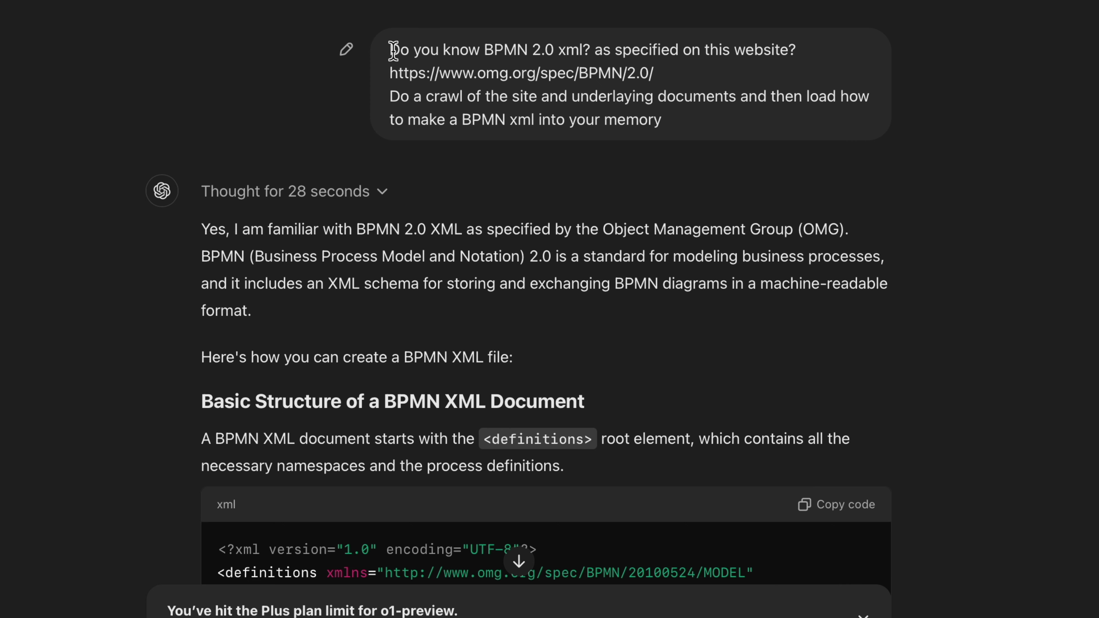
left_click_drag(392, 51, 579, 50)
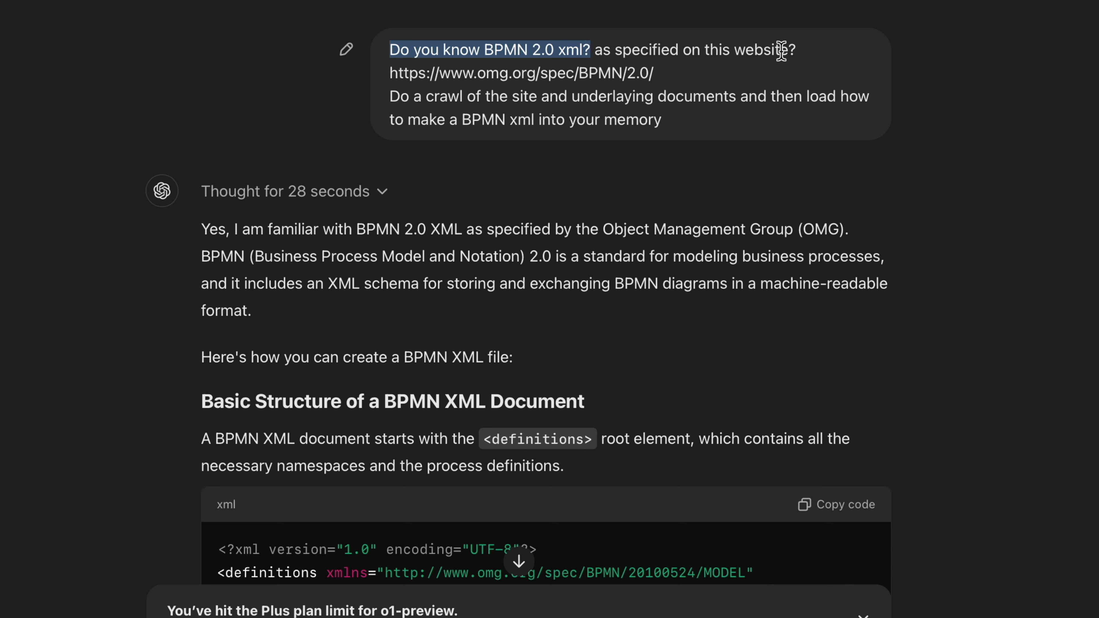
left_click_drag(390, 72, 662, 63)
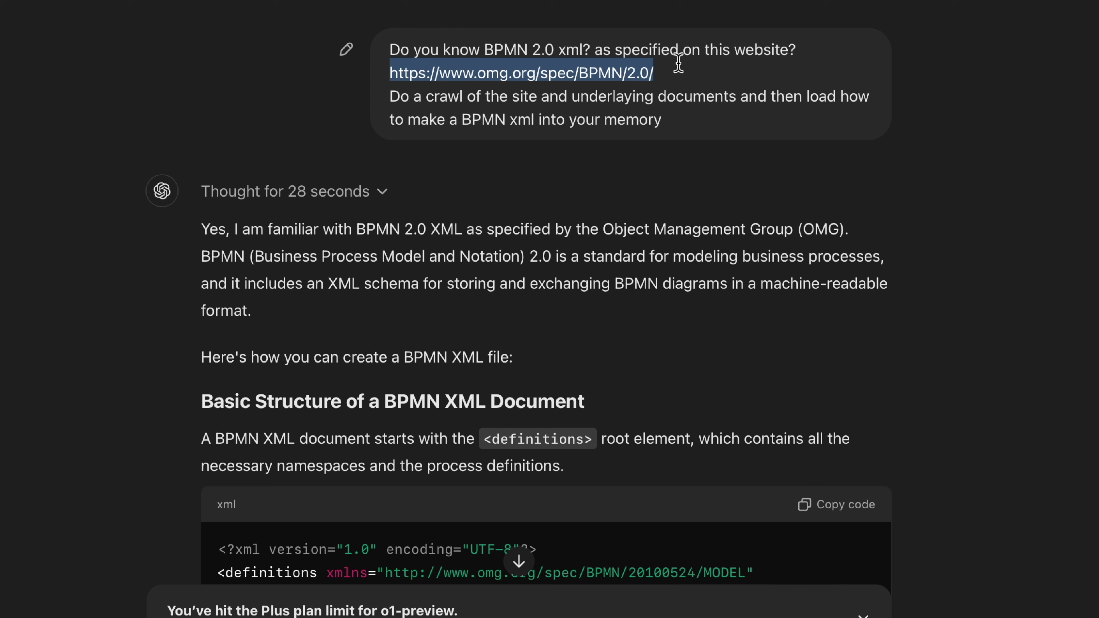
left_click_drag(664, 120, 390, 94)
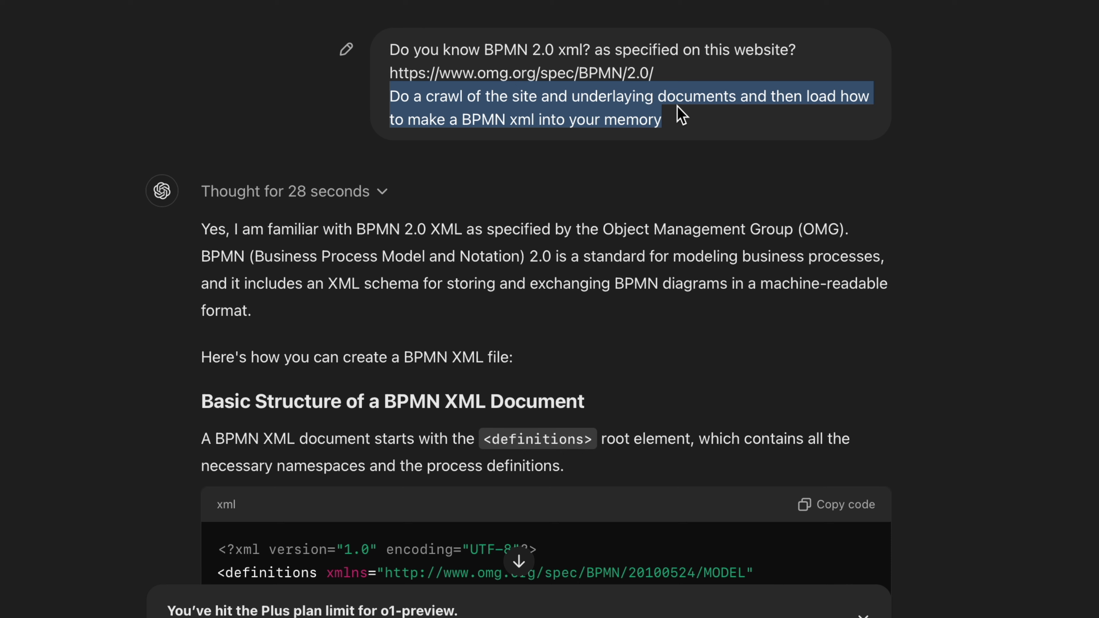
left_click_drag(202, 229, 466, 224)
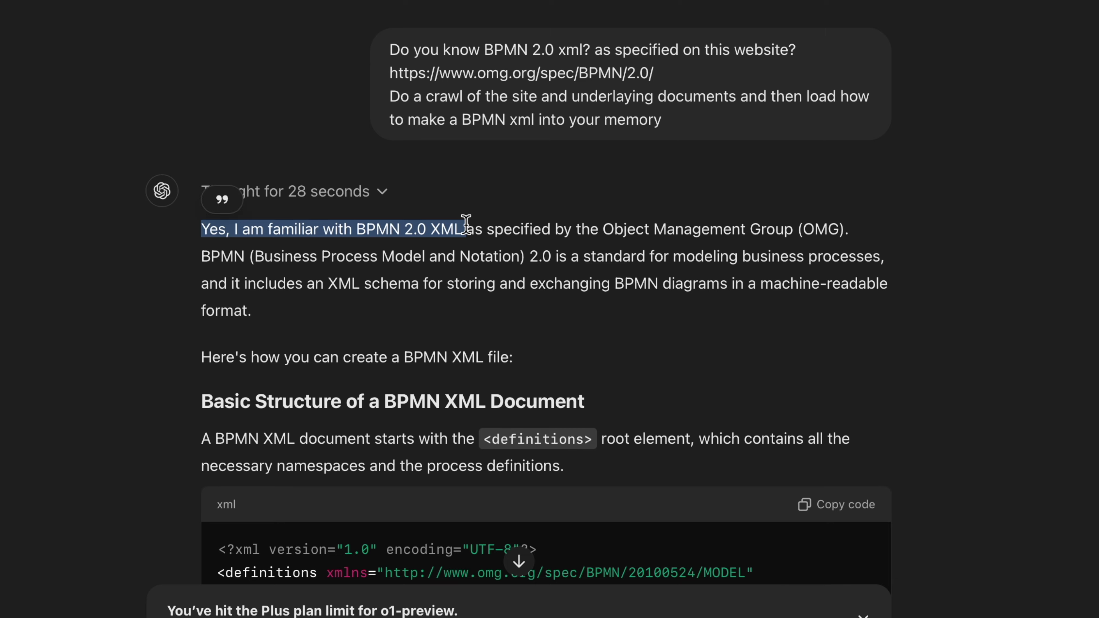
scroll(531, 311, "down", 3)
scroll(531, 311, "down", 10)
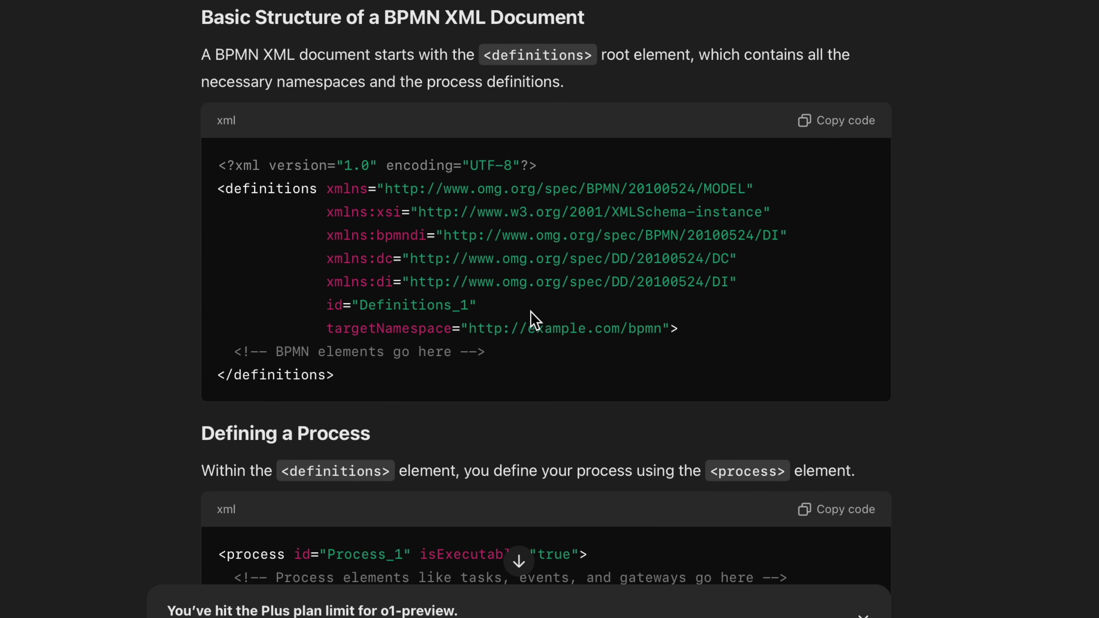
scroll(535, 320, "down", 10)
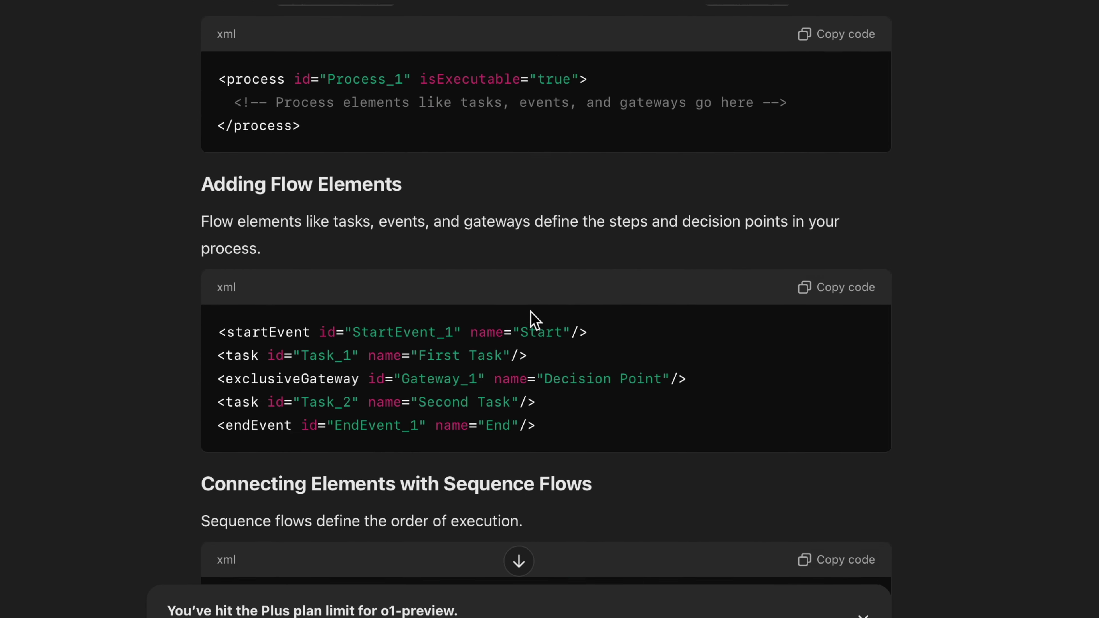
scroll(535, 320, "down", 20)
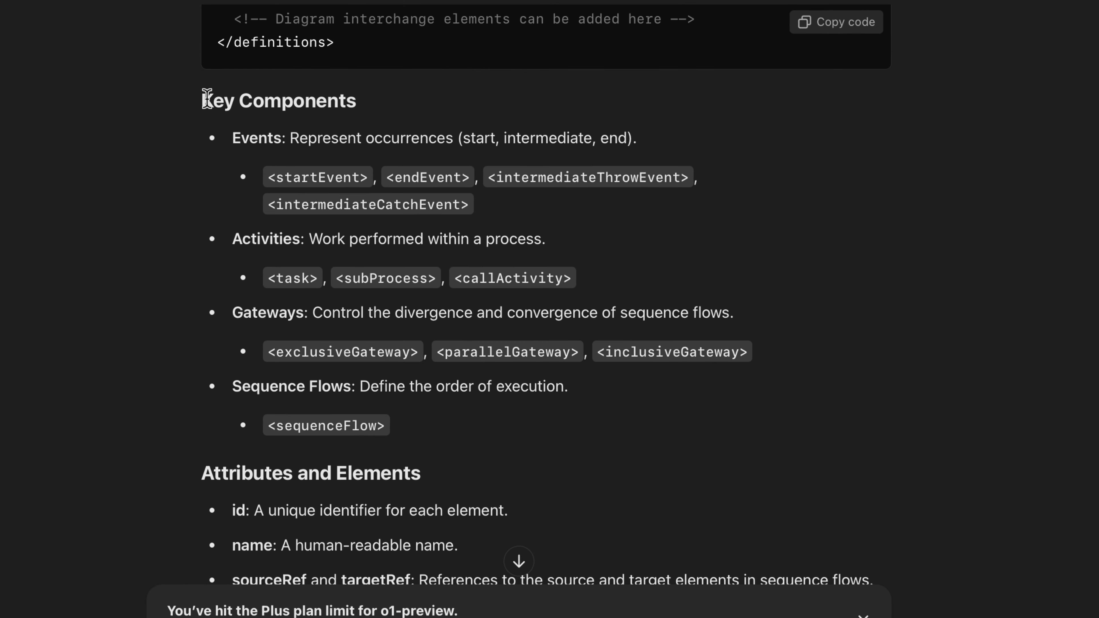
left_click_drag(206, 99, 363, 102)
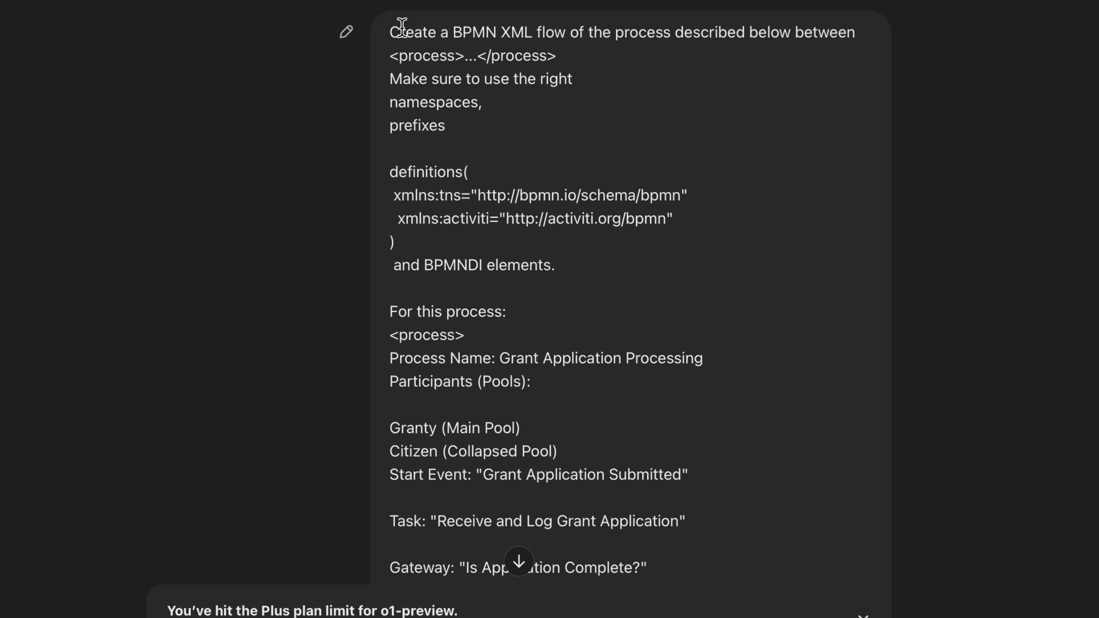
left_click_drag(391, 32, 789, 42)
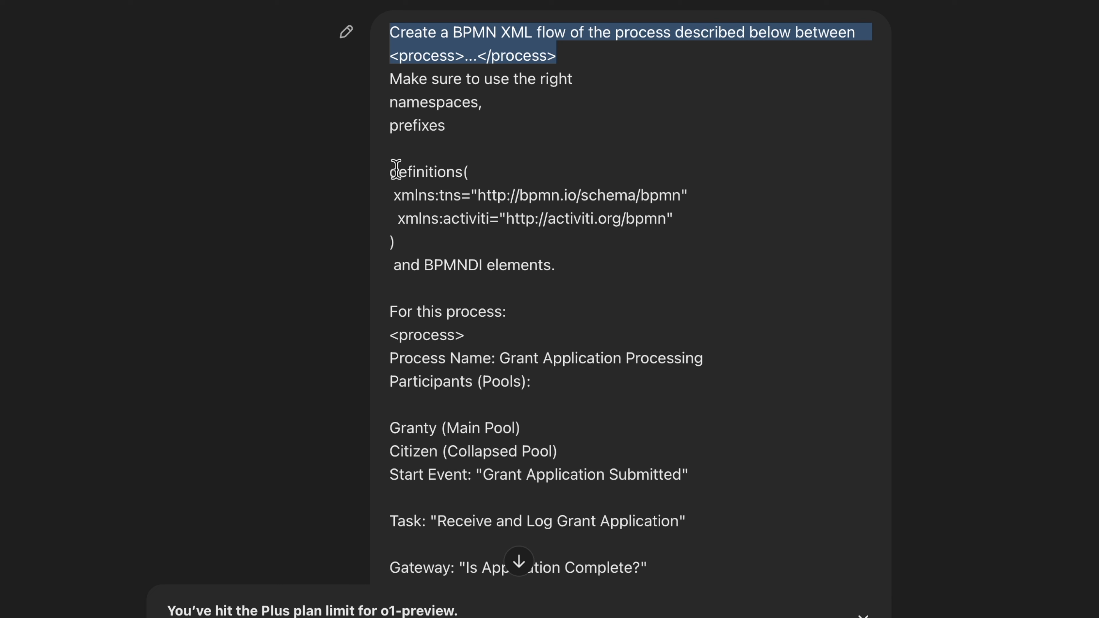
left_click_drag(389, 169, 694, 235)
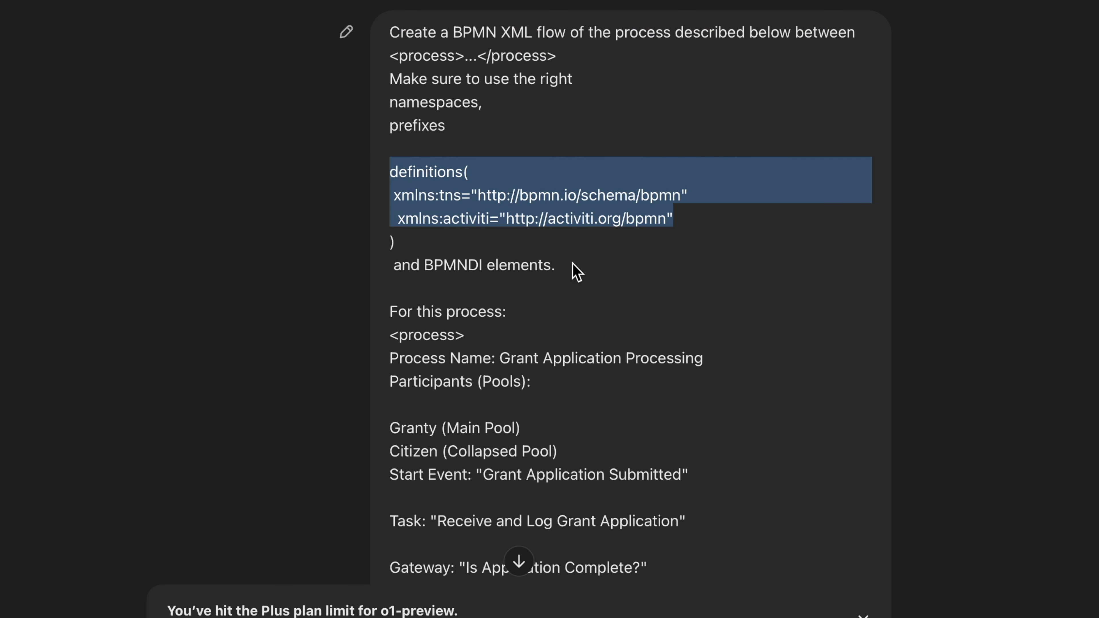
scroll(502, 281, "down", 2)
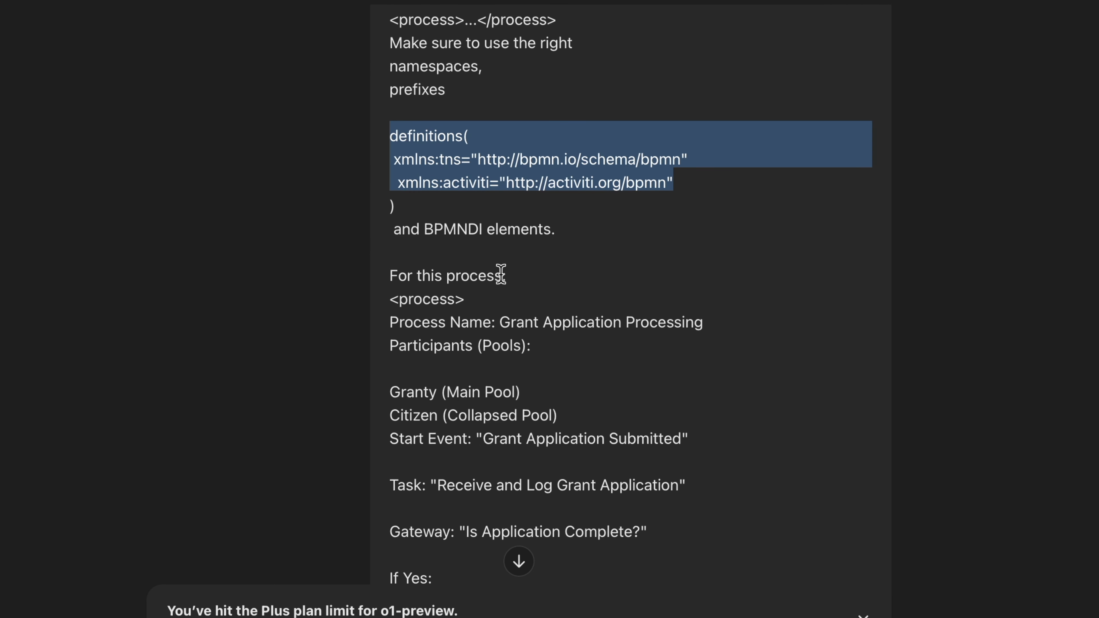
scroll(389, 303, "down", 2)
left_click_drag(390, 255, 475, 256)
scroll(473, 254, "down", 14)
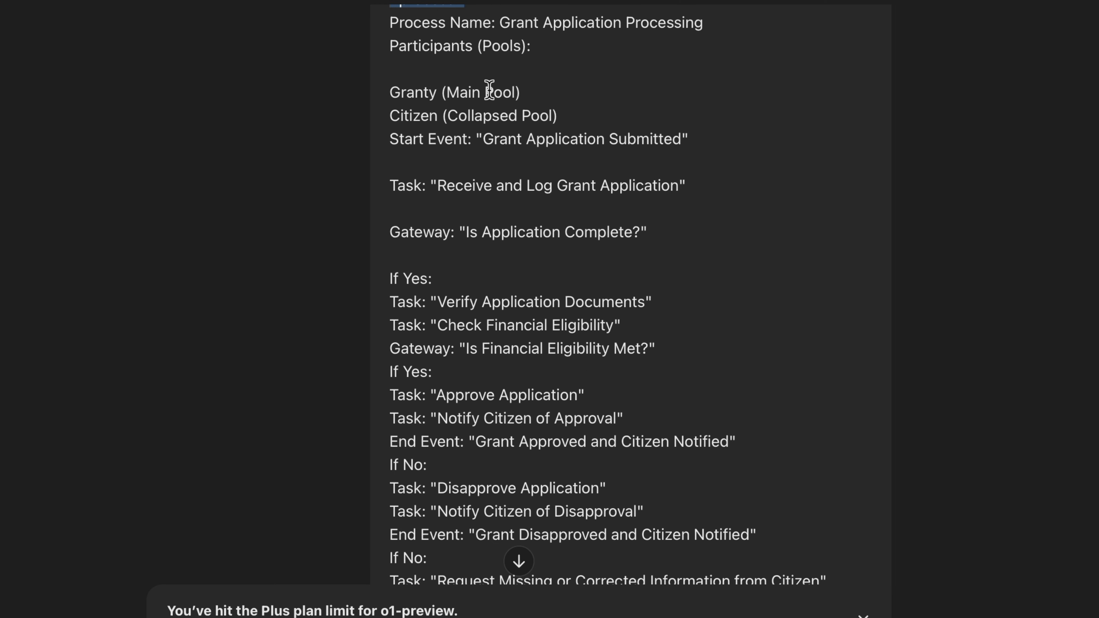
scroll(471, 187, "down", 20)
left_click_drag(483, 302, 402, 95)
scroll(393, 304, "up", 17)
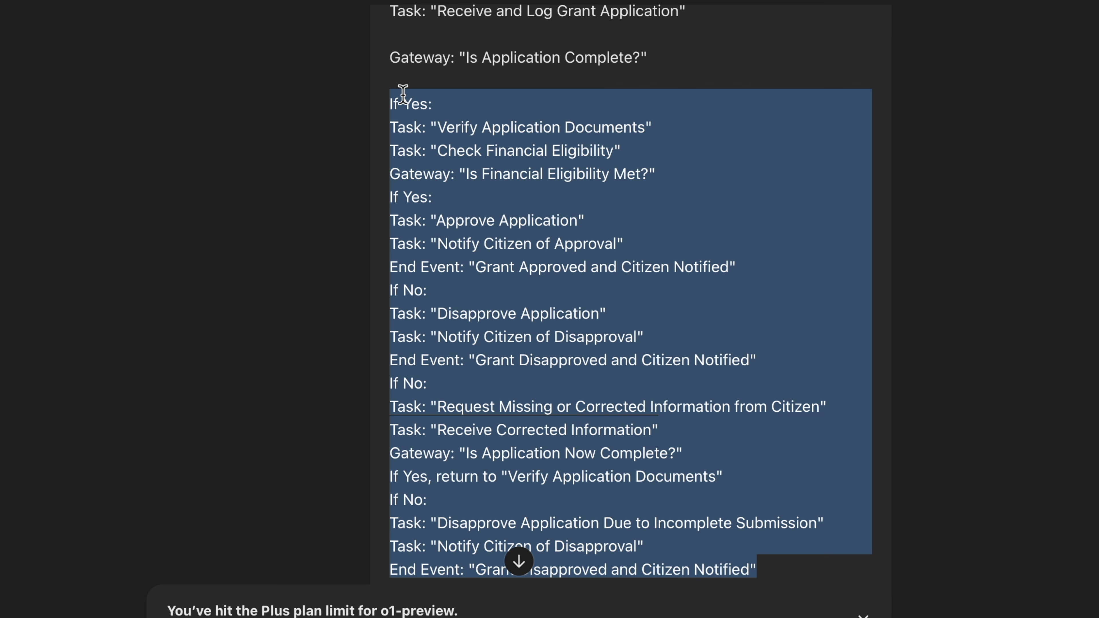
scroll(593, 394, "down", 12)
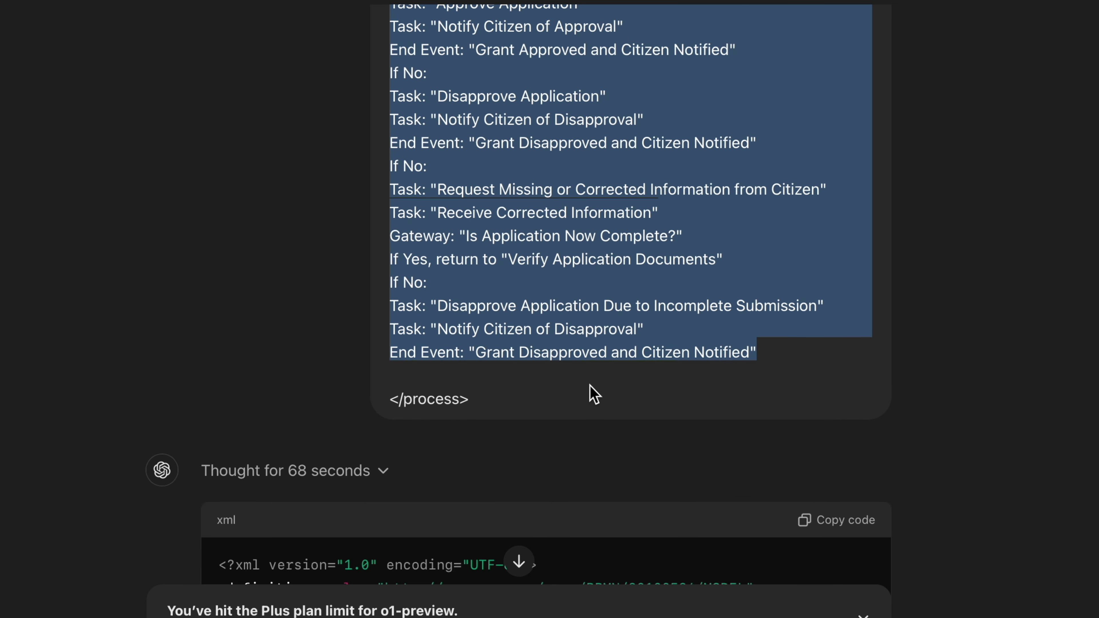
scroll(435, 405, "down", 15)
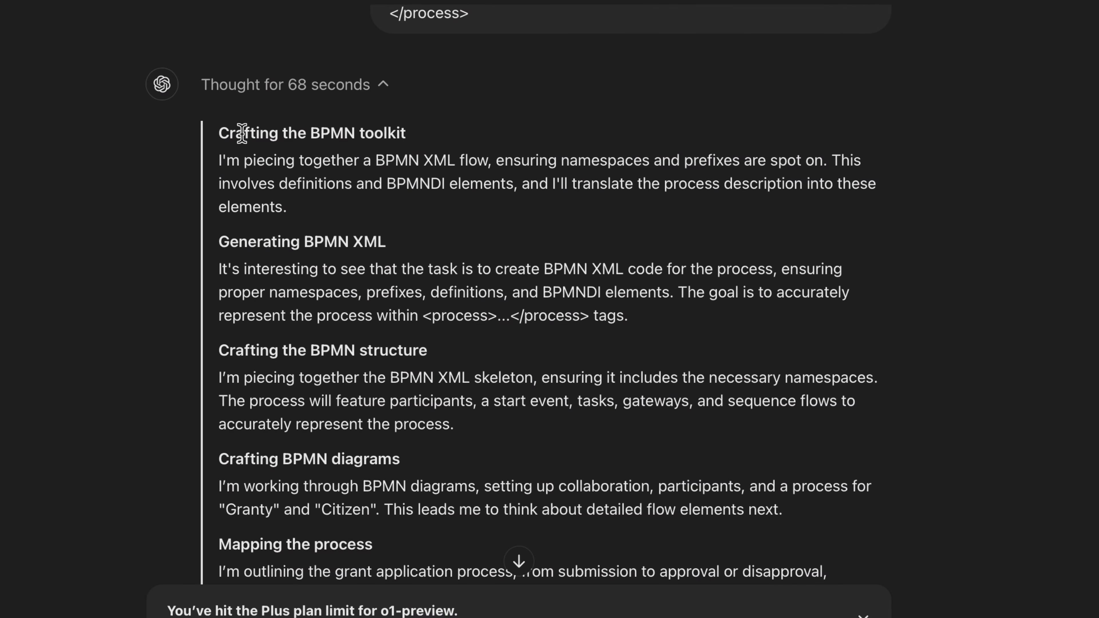
scroll(367, 248, "down", 5)
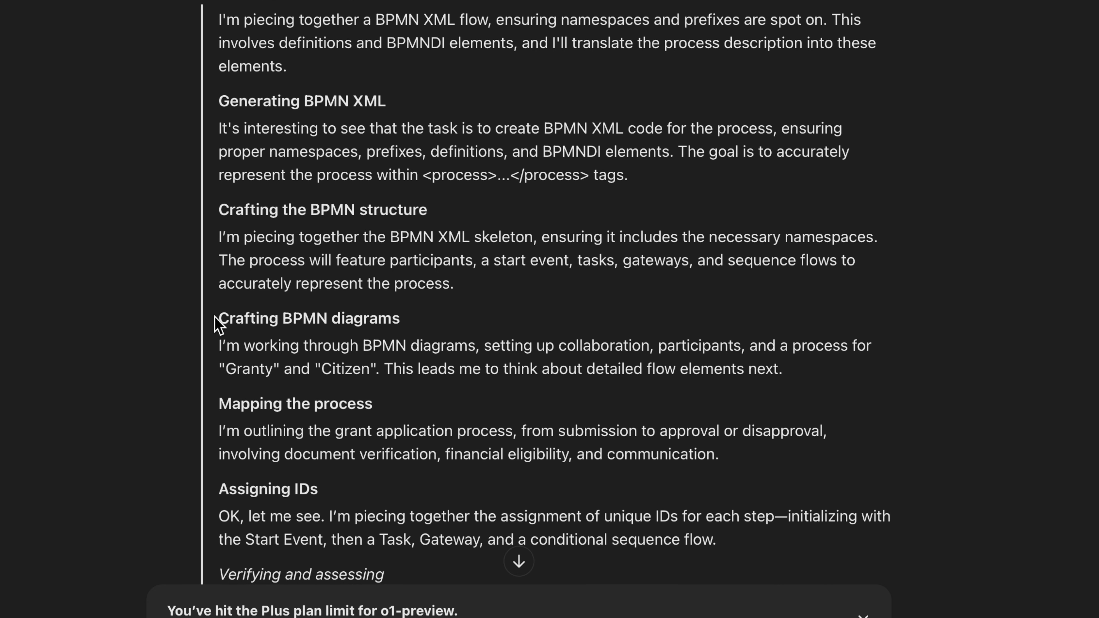
scroll(358, 321, "down", 7)
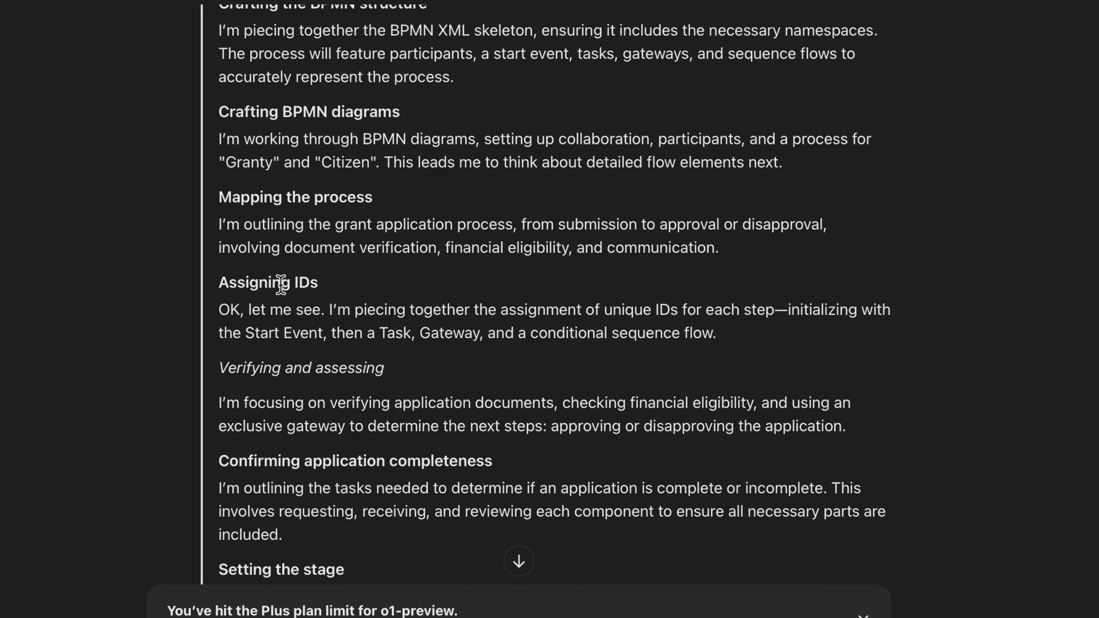
scroll(286, 282, "down", 20)
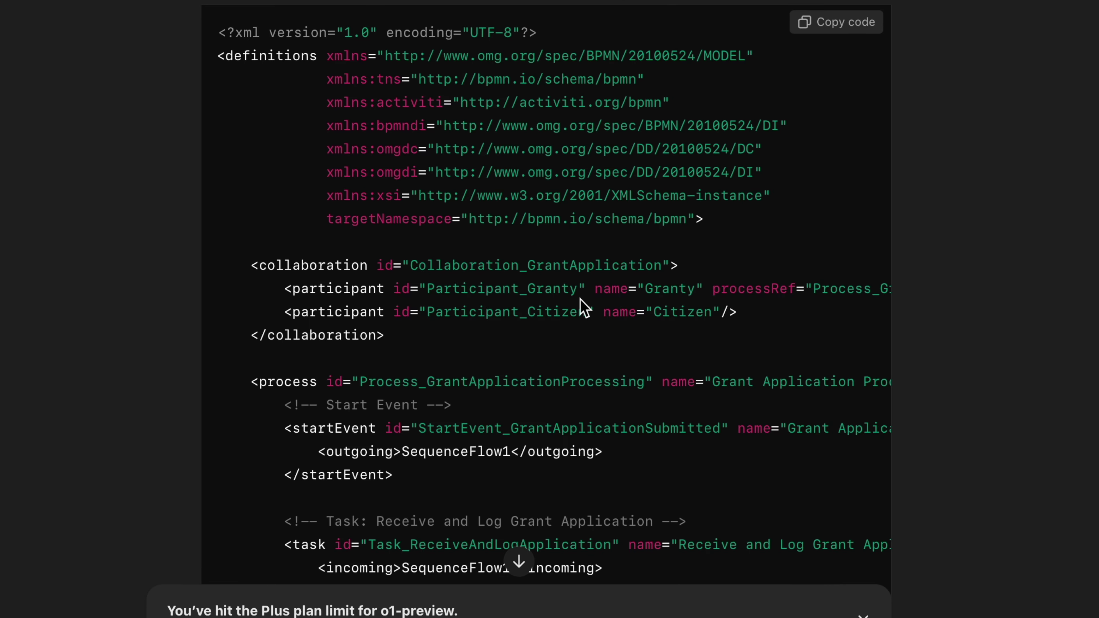
scroll(581, 303, "down", 20)
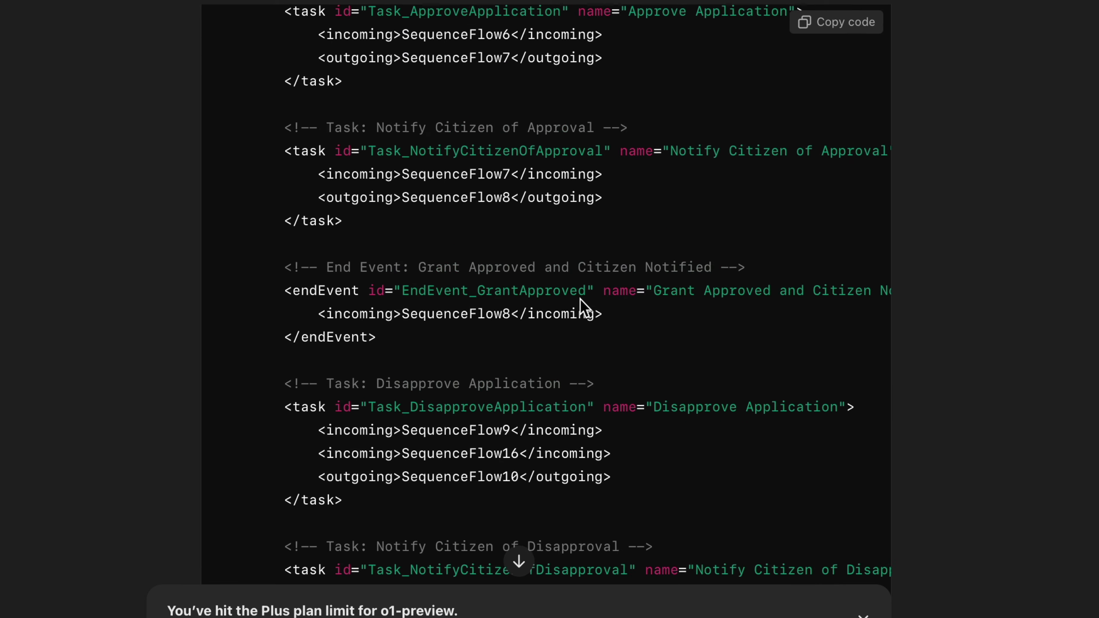
scroll(581, 303, "down", 20)
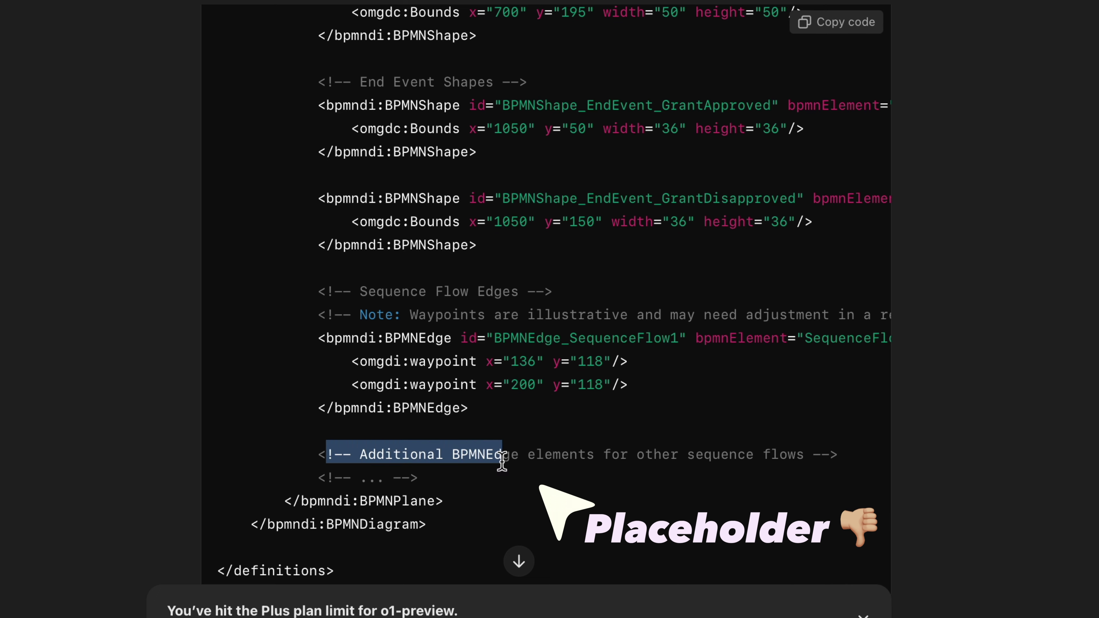
left_click_drag(740, 460, 775, 456)
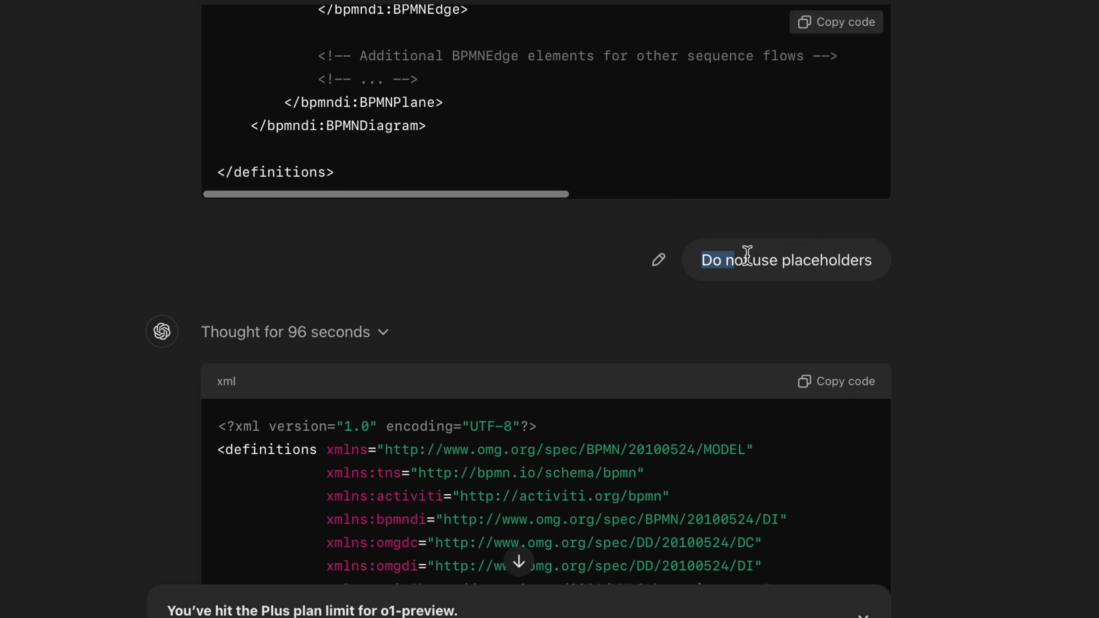
Review the no-placeholders reply's reasoning and copy its full BPMN XML code block
left_click_drag(747, 256, 870, 259)
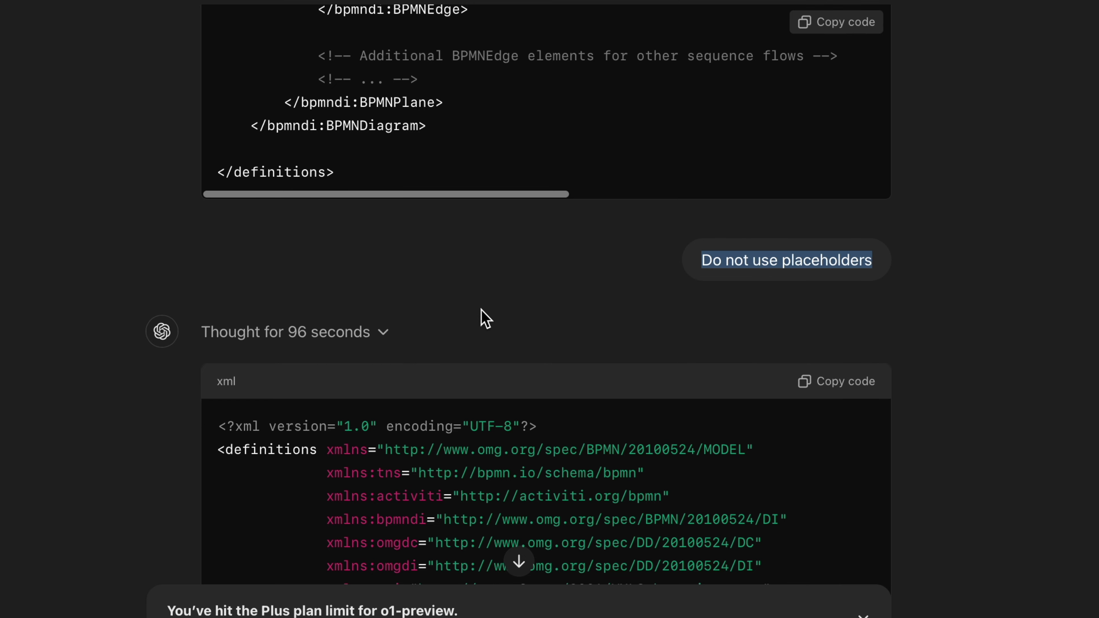
left_click(374, 336)
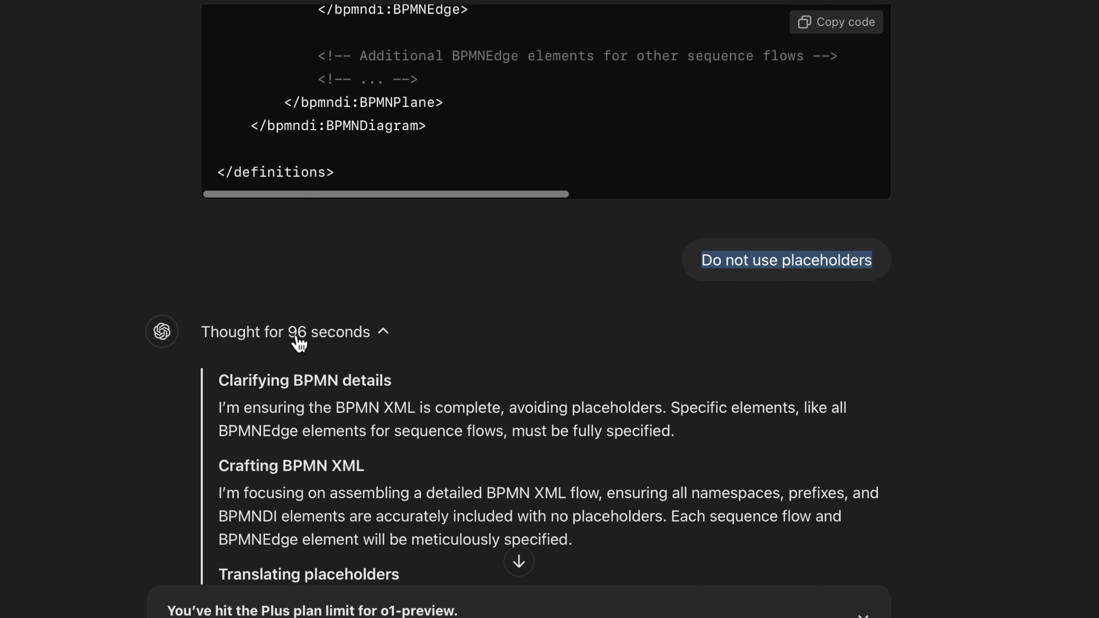
scroll(371, 361, "down", 15)
scroll(371, 361, "down", 8)
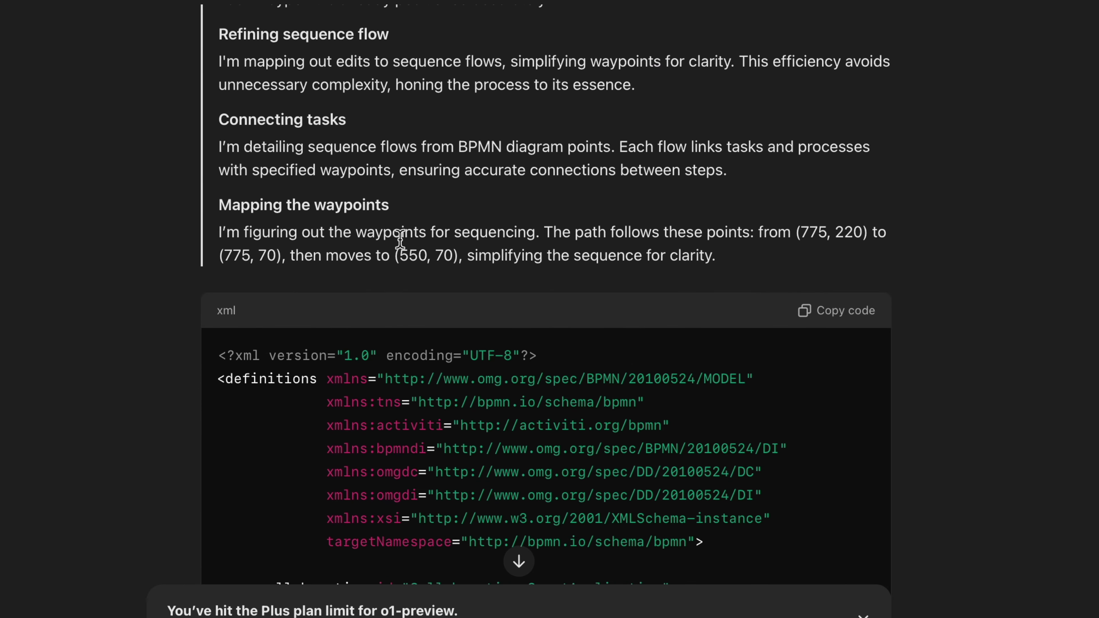
scroll(400, 239, "down", 5)
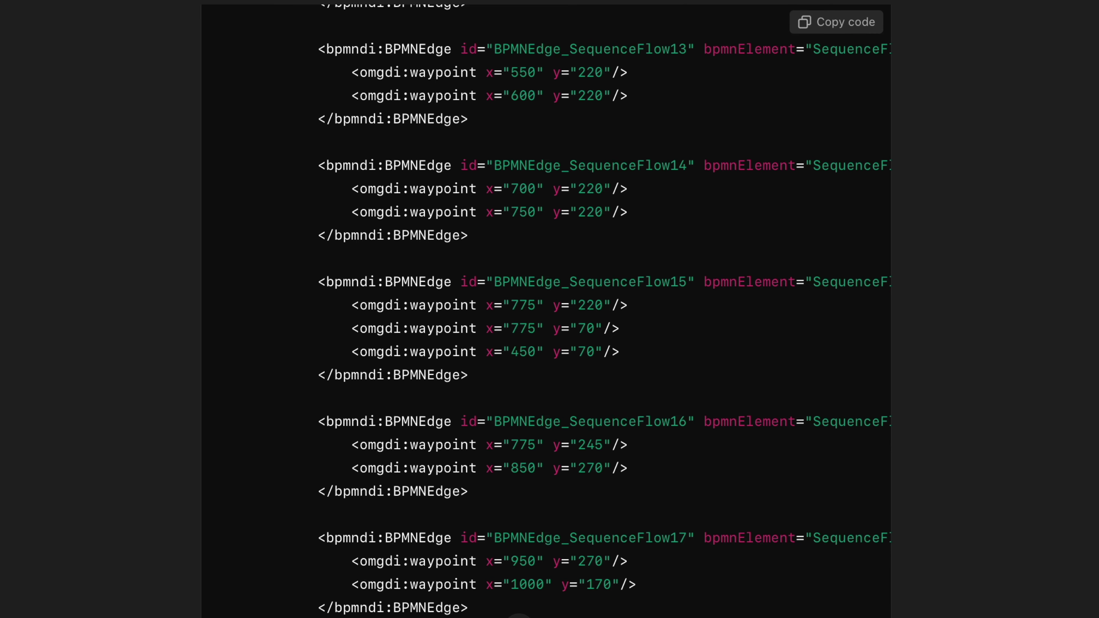
left_click(843, 32)
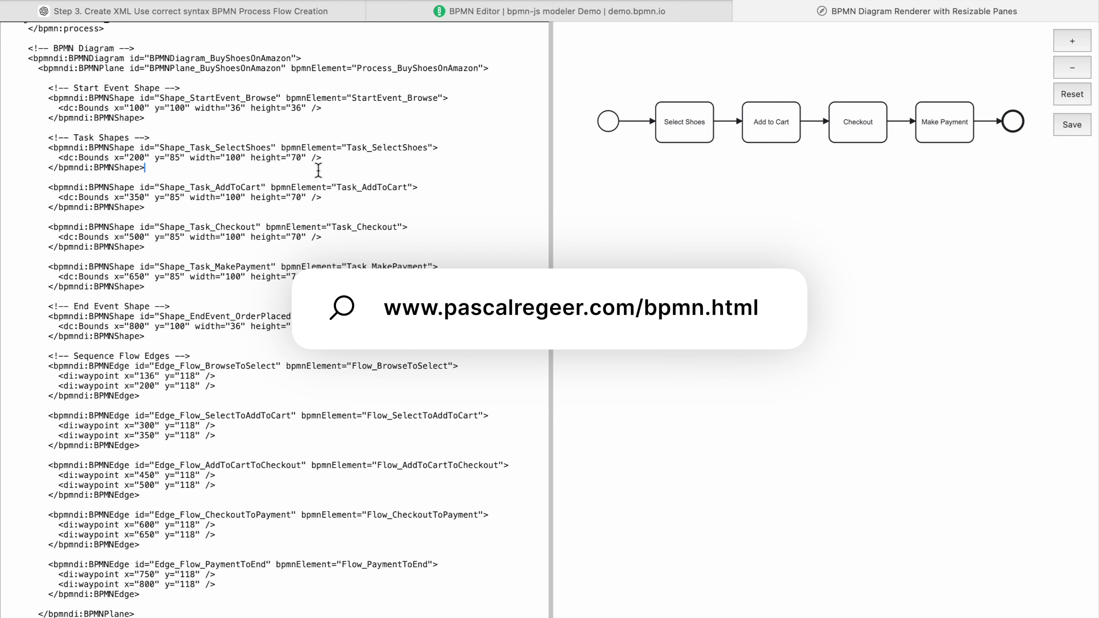
Replace the shoe-purchase XML with the grant-application XML and download the rendered diagram
key("super+a")
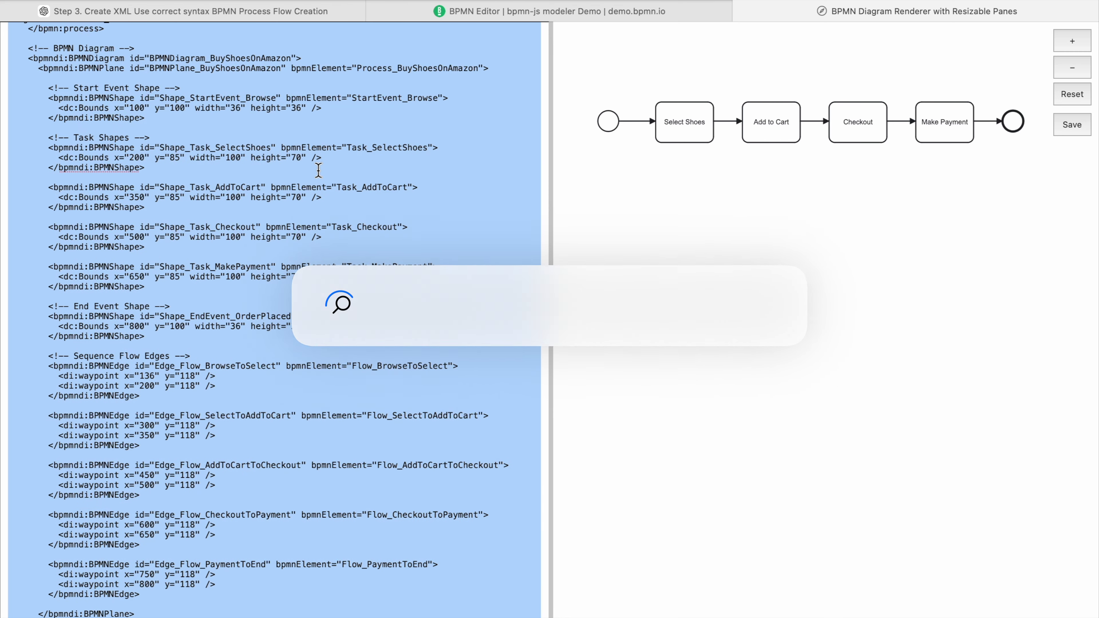
key("BackSpace")
key("super+v")
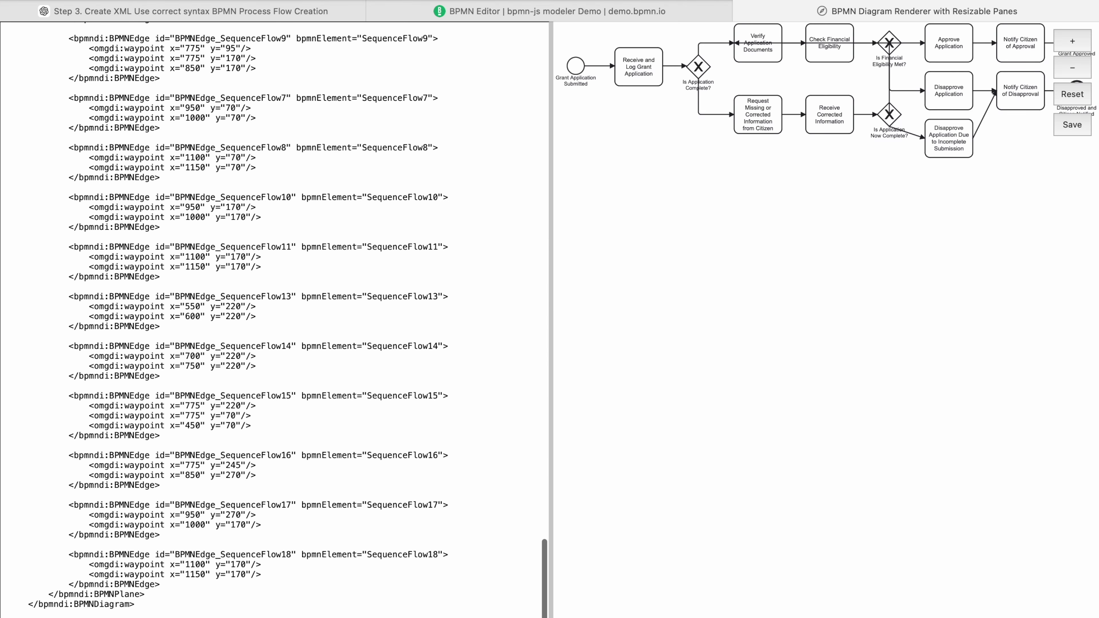
left_click_drag(811, 205, 753, 233)
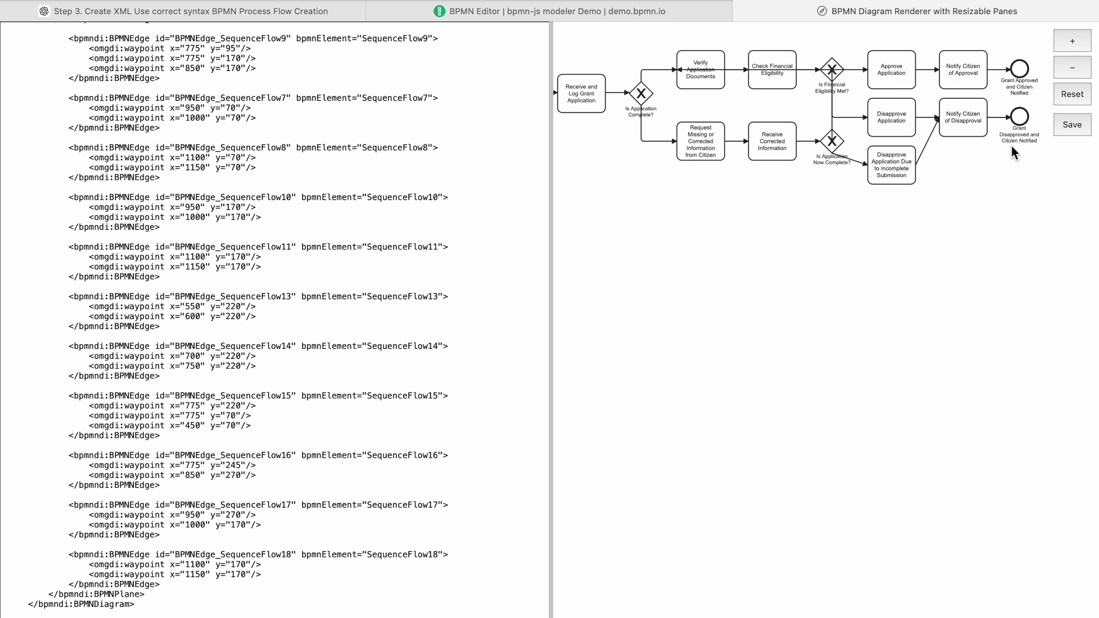
left_click(1072, 125)
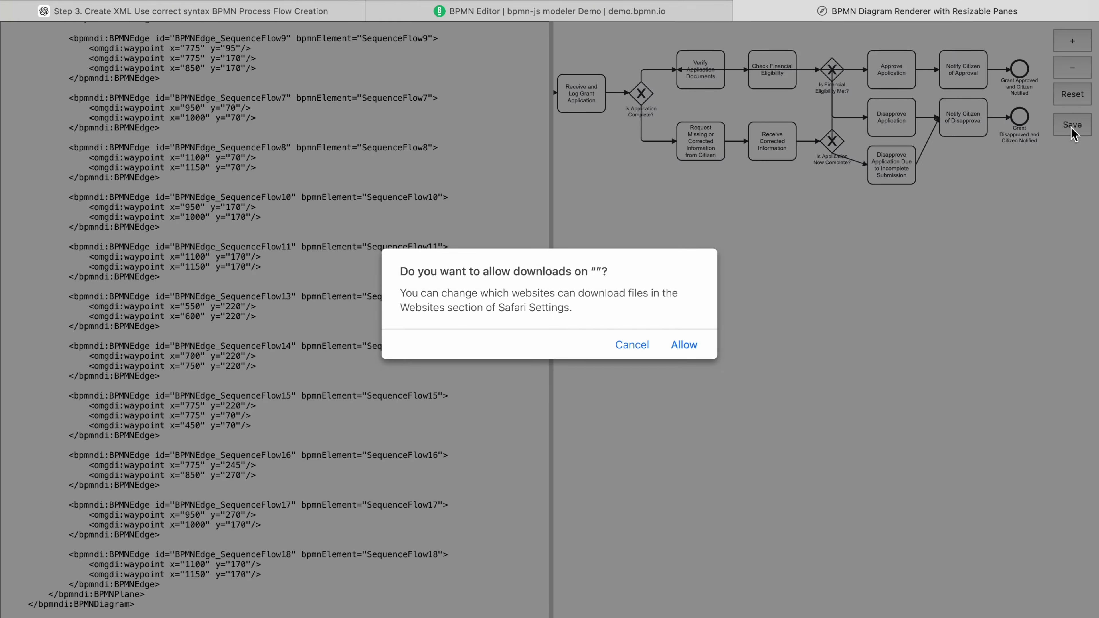
left_click(685, 345)
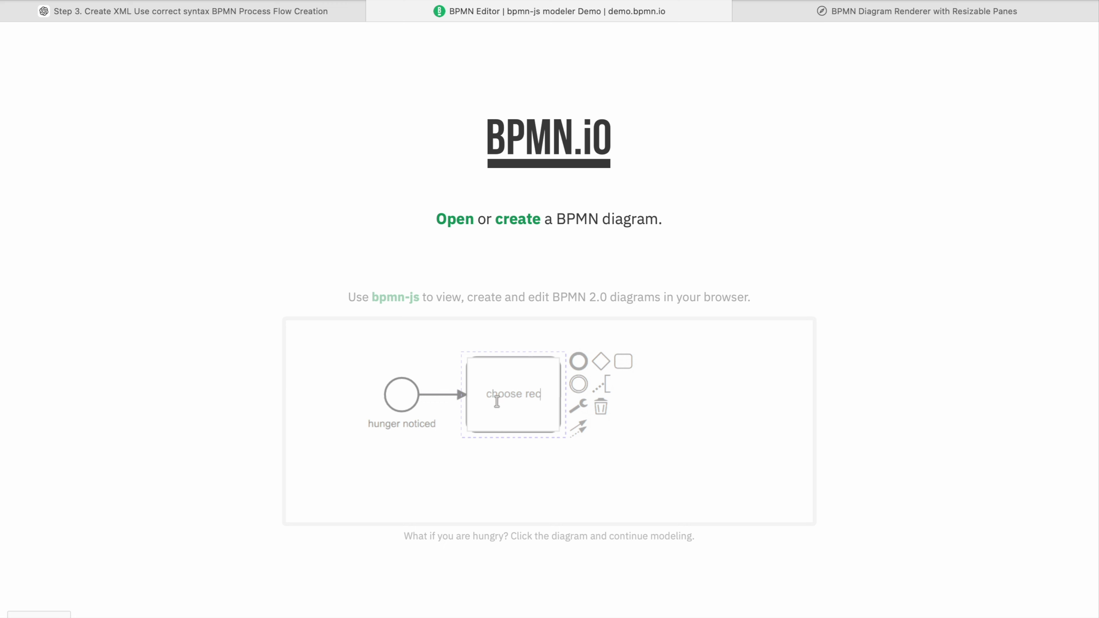
key("super+space")
type("www.demo.bpmn.io")
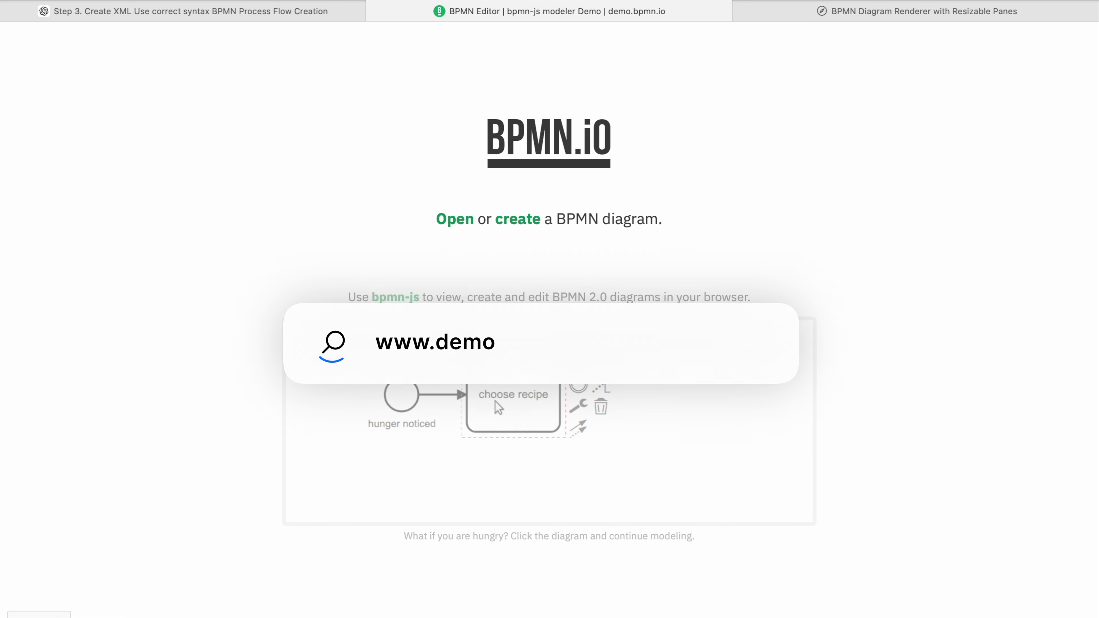
left_click(452, 221)
left_click(206, 121)
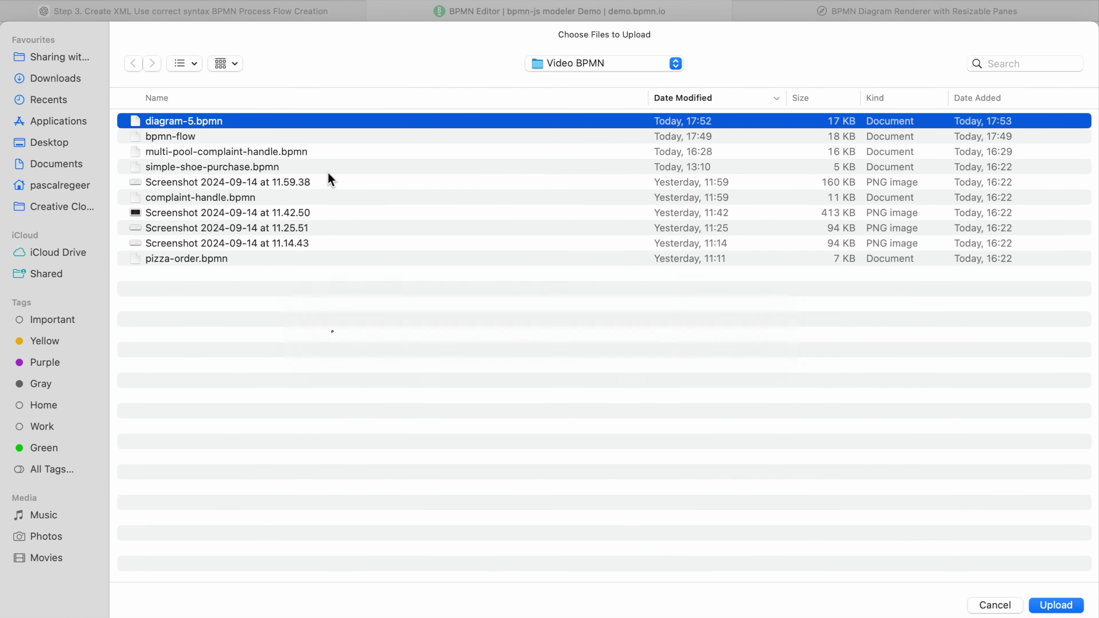
left_click(1049, 602)
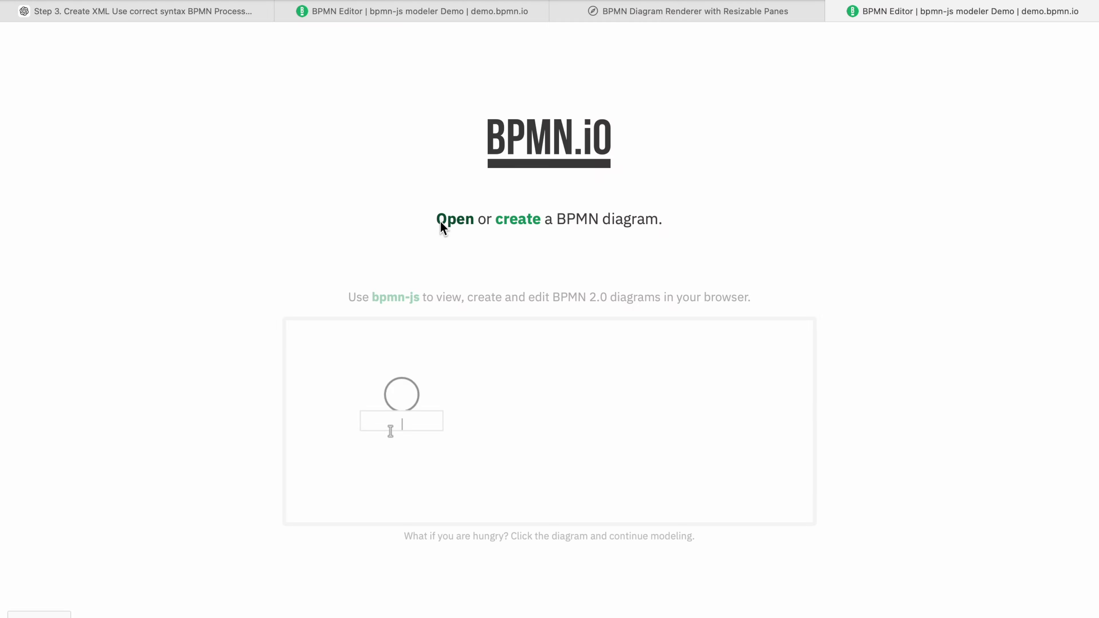
Load simple-shoe-purchase, pizza-order, then multi-pool-complaint-handle.bpmn examples in turn
left_click(440, 221)
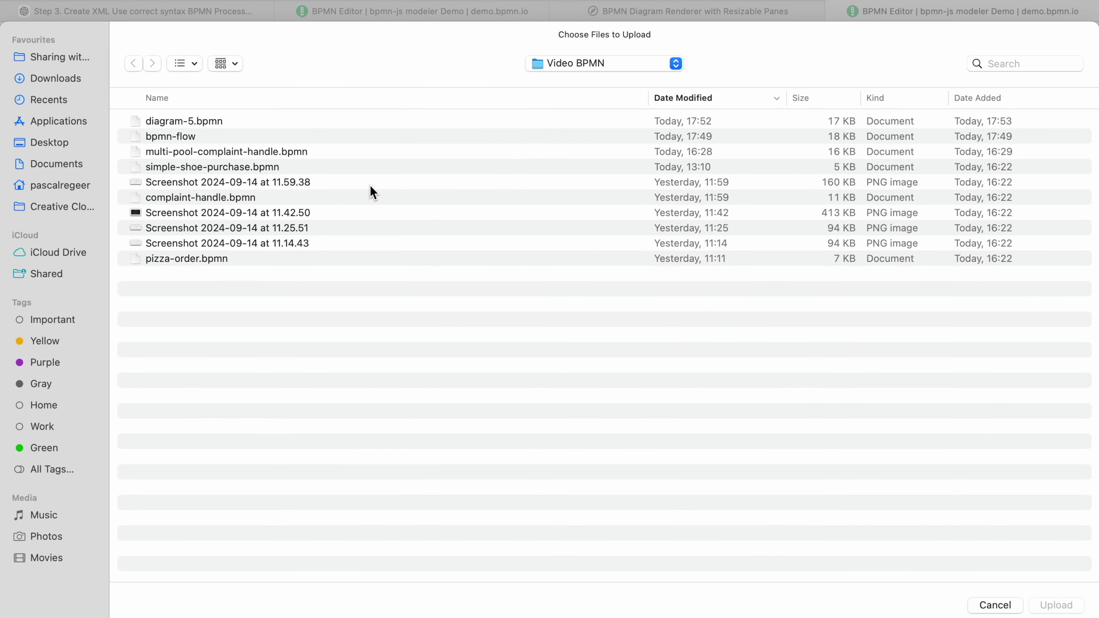
double_click(194, 168)
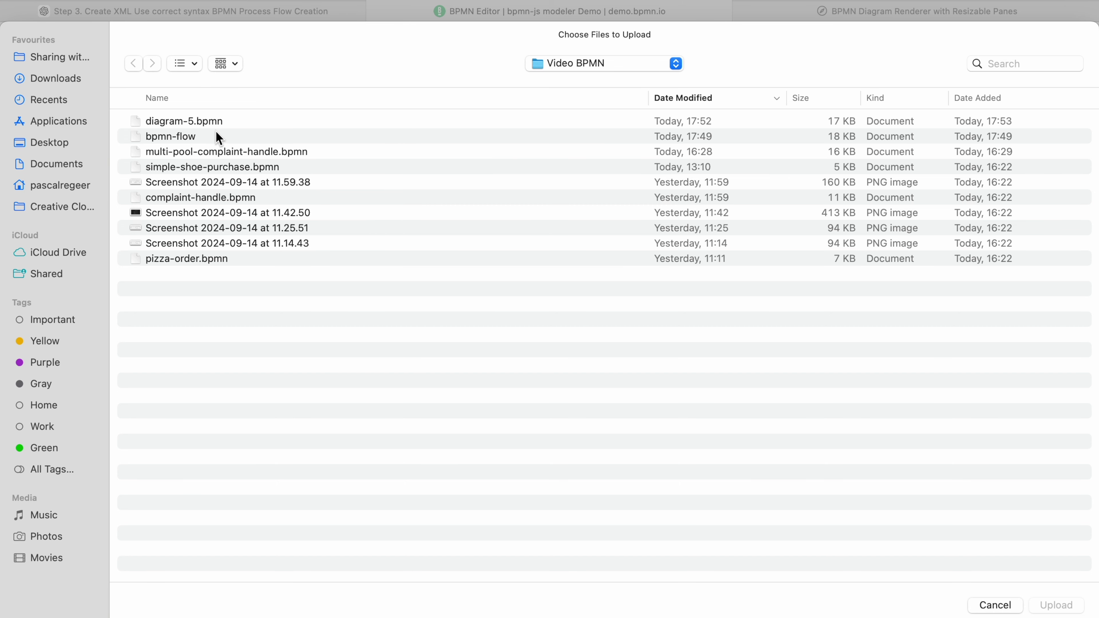
left_click(218, 261)
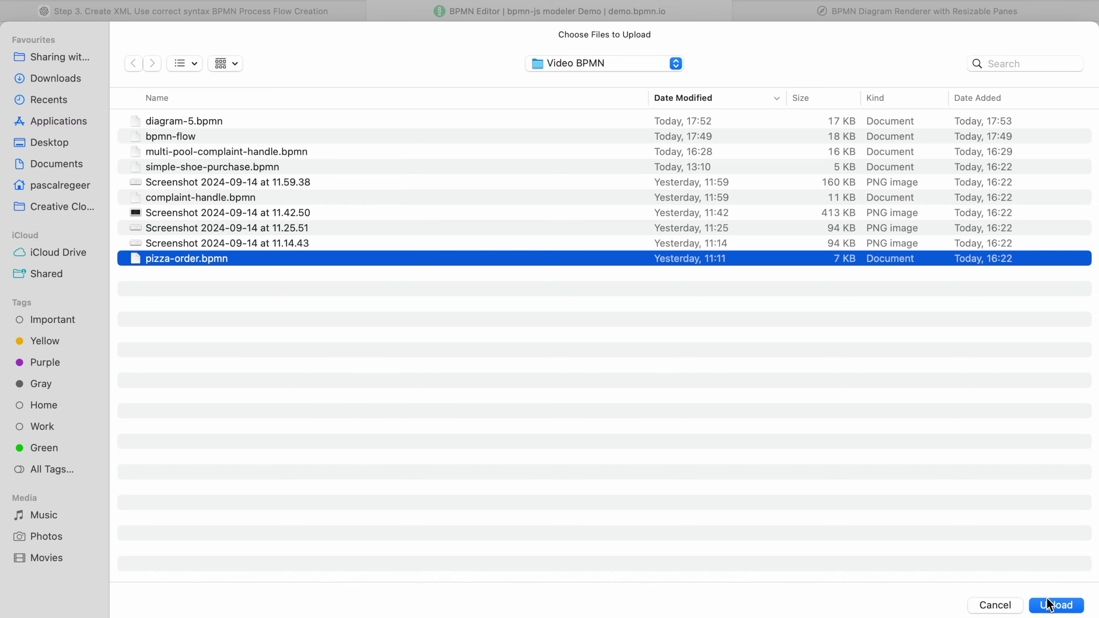
left_click(1051, 607)
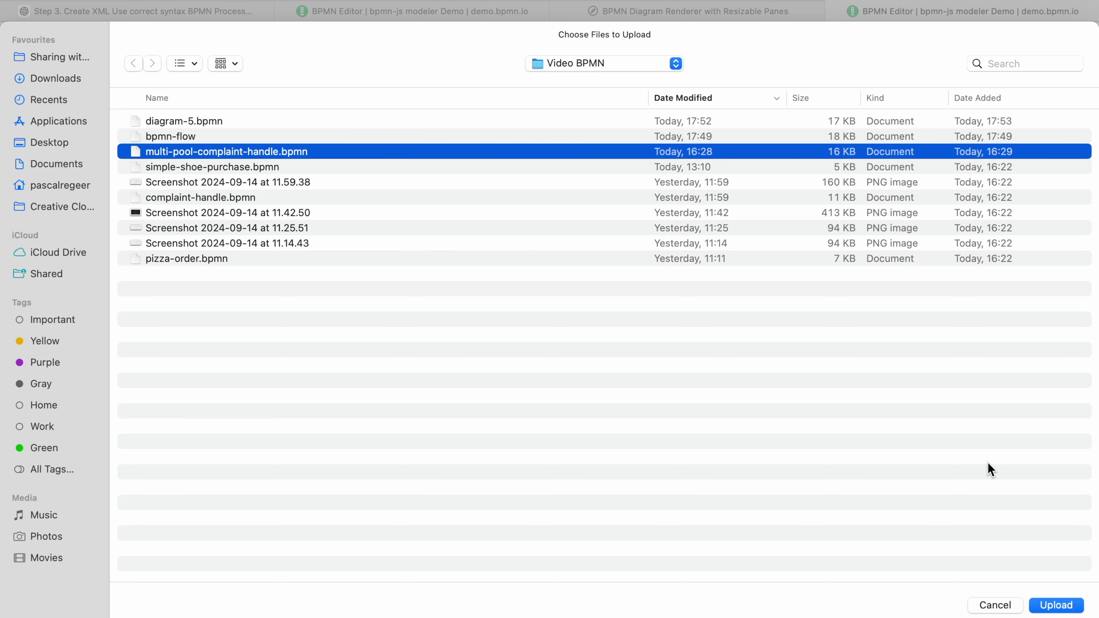
left_click(1056, 604)
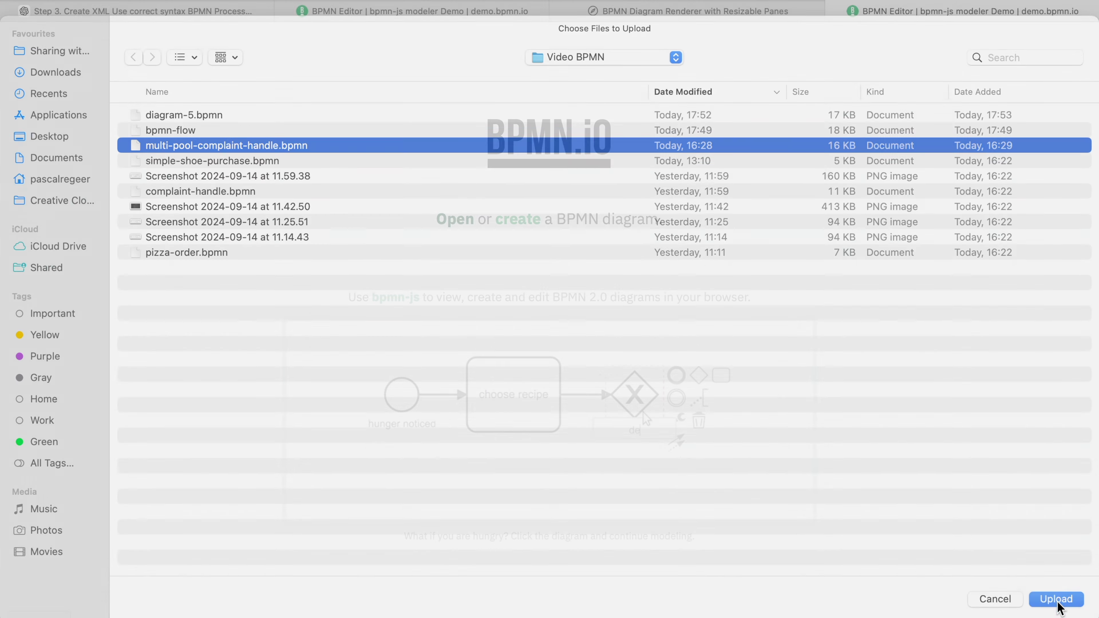
scroll(354, 315, "right", 5)
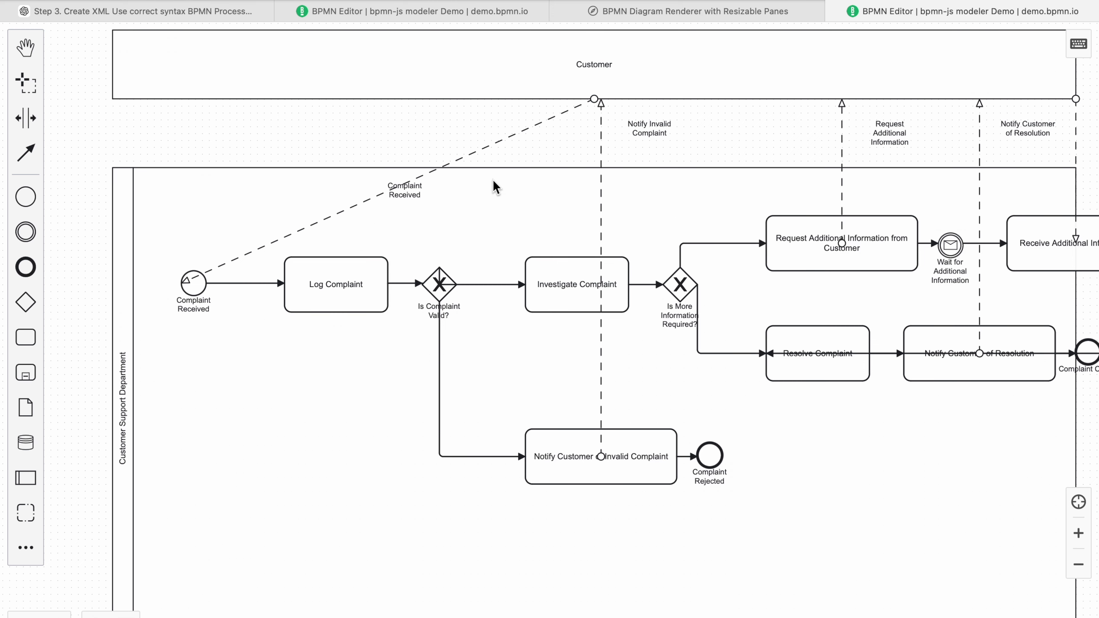
Scroll left and right across the complaint-handling diagram to inspect it
scroll(620, 111, "left", 2)
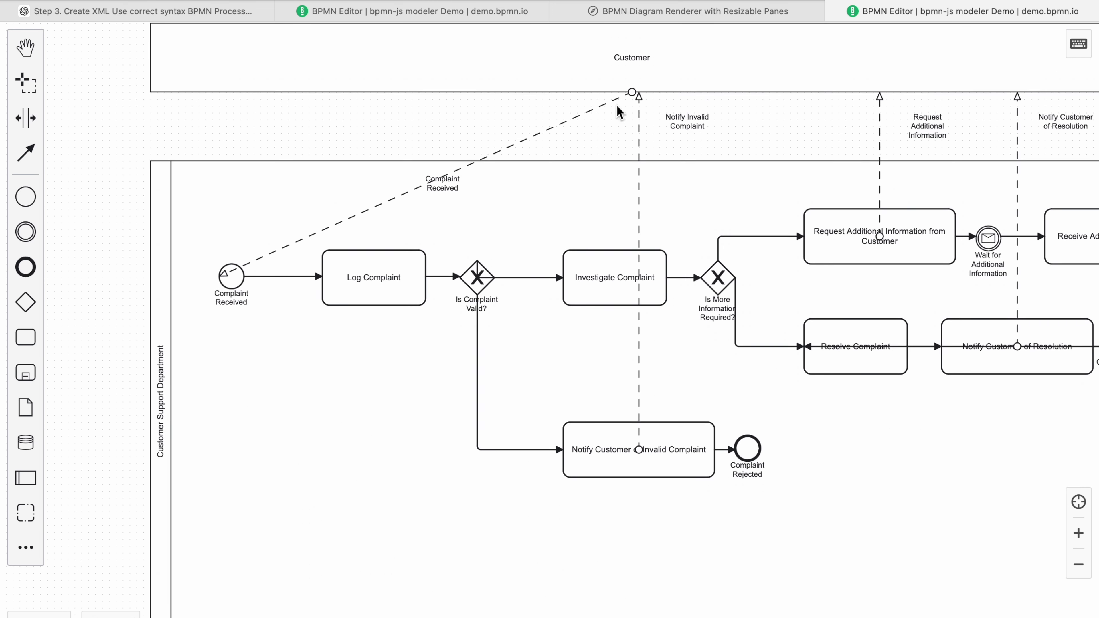
scroll(516, 246, "right", 5)
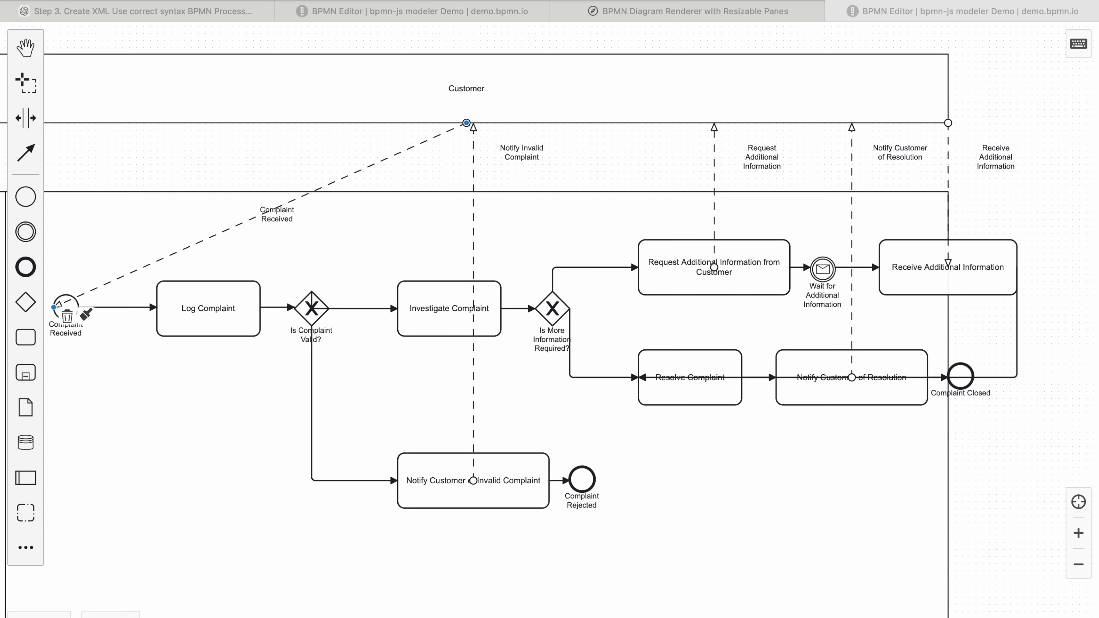
left_click(656, 19)
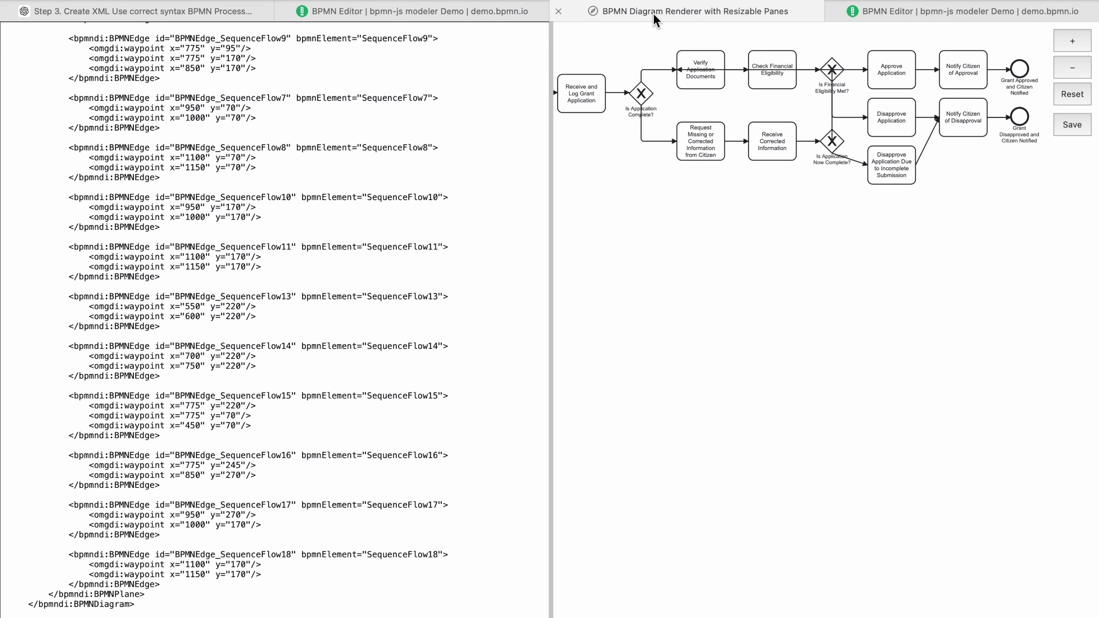
scroll(207, 190, "up", 10)
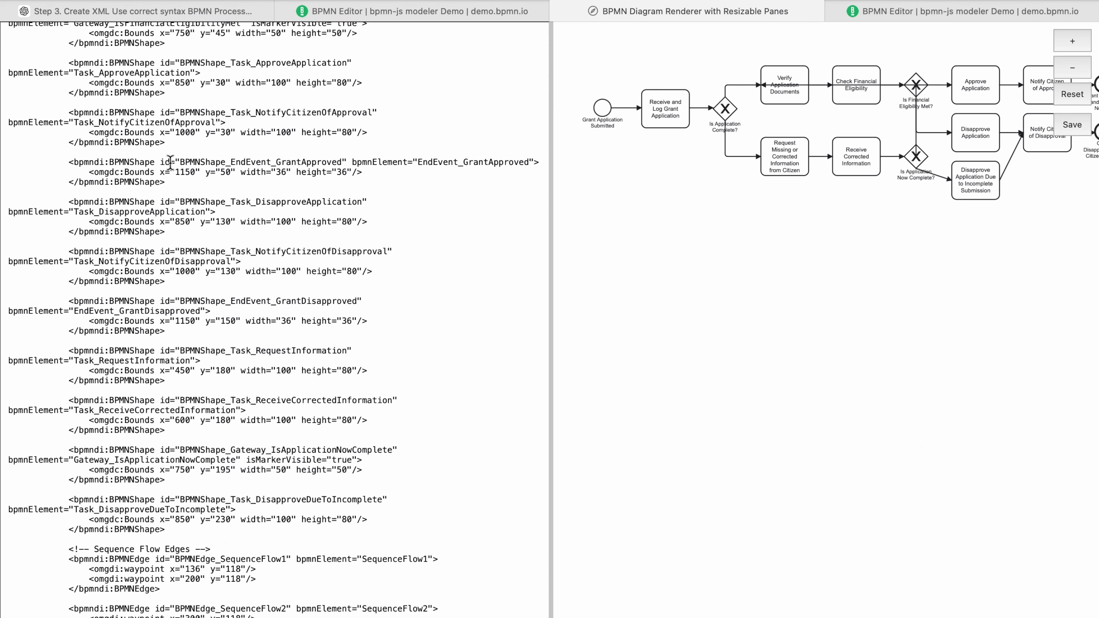
left_click_drag(868, 199, 923, 170)
left_click(1067, 42)
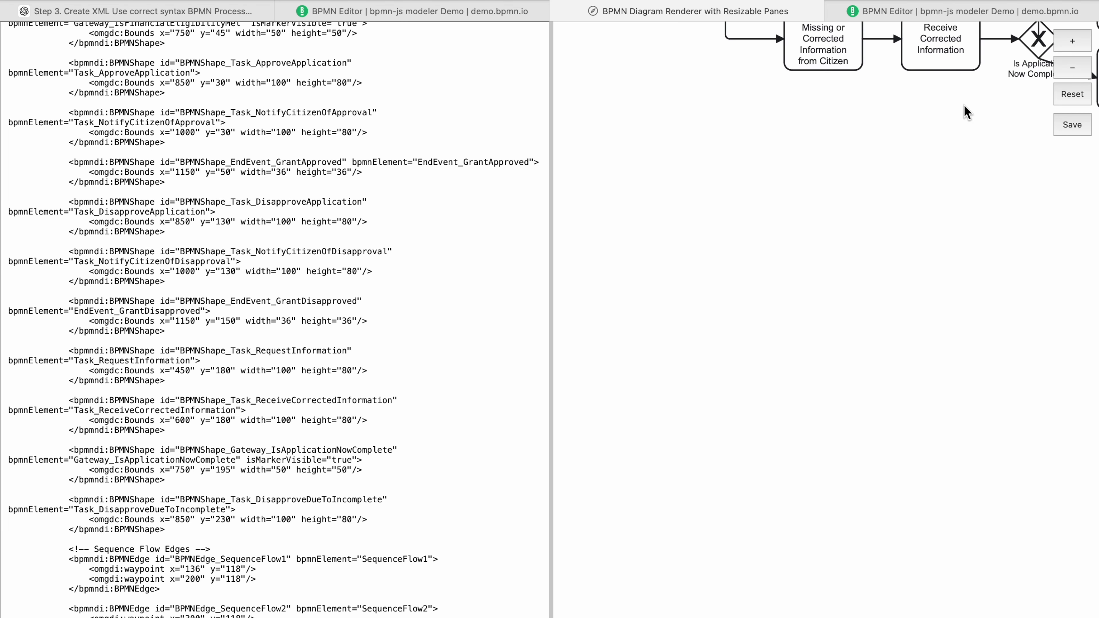
left_click_drag(967, 112, 922, 238)
left_click(1081, 72)
left_click(1081, 73)
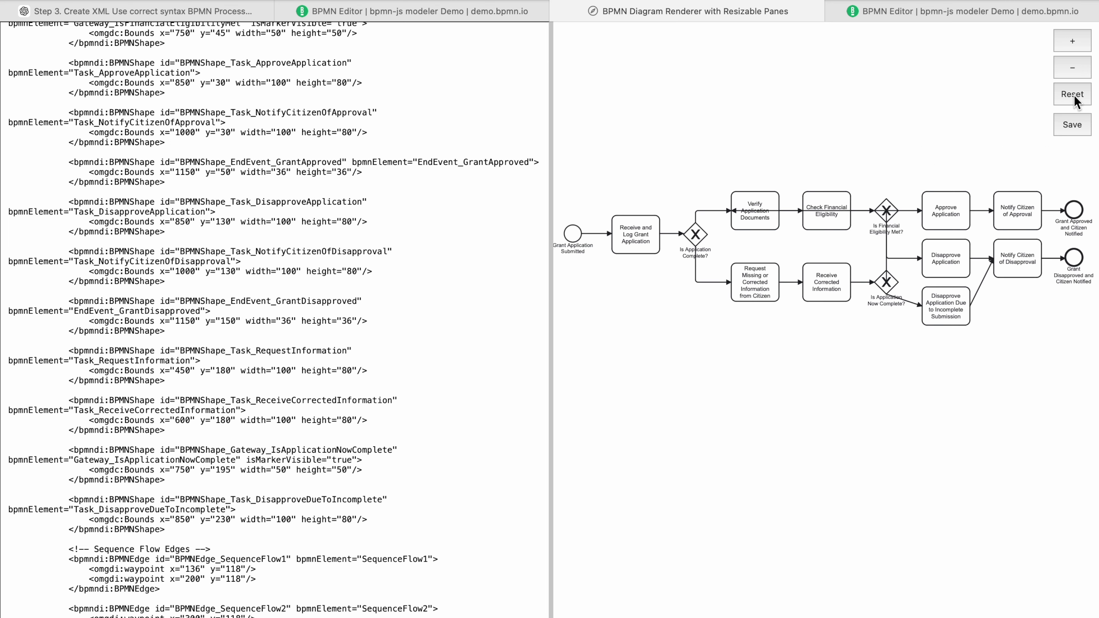
left_click(1074, 96)
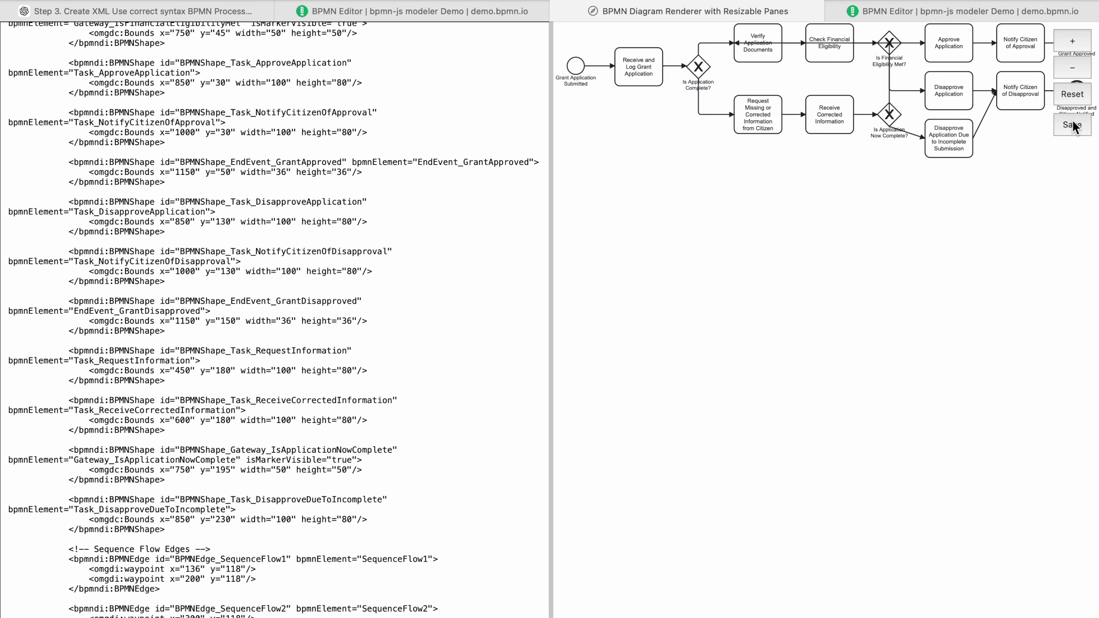